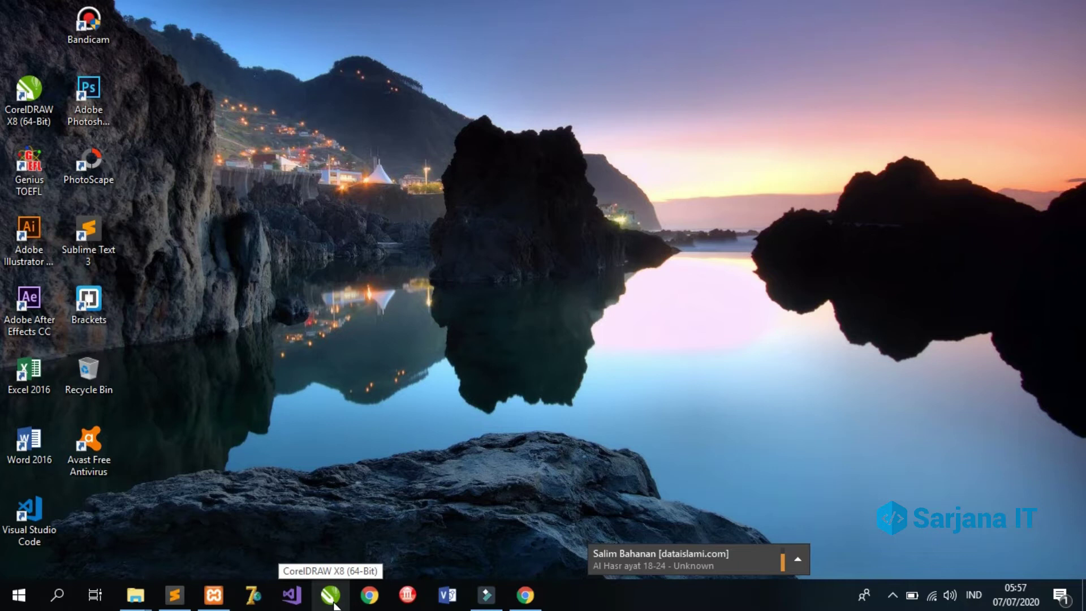
- Launch CorelDRAW X8 from the taskbar and wait for its Get Started welcome screen
left_click(334, 604)
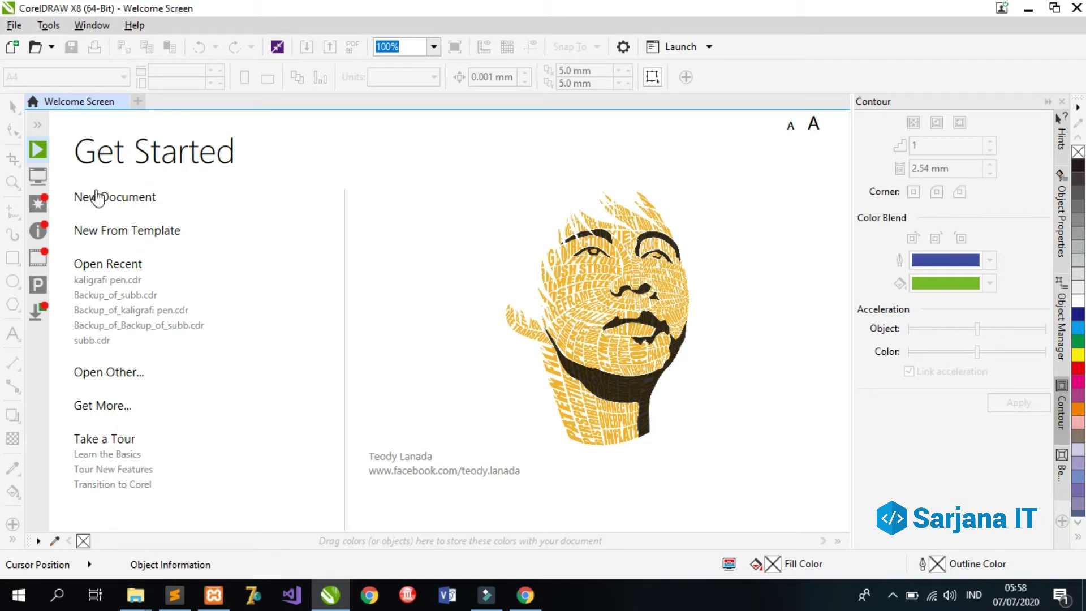
- Create a new blank A4 document titled 'teks melingkar'
left_click(127, 201)
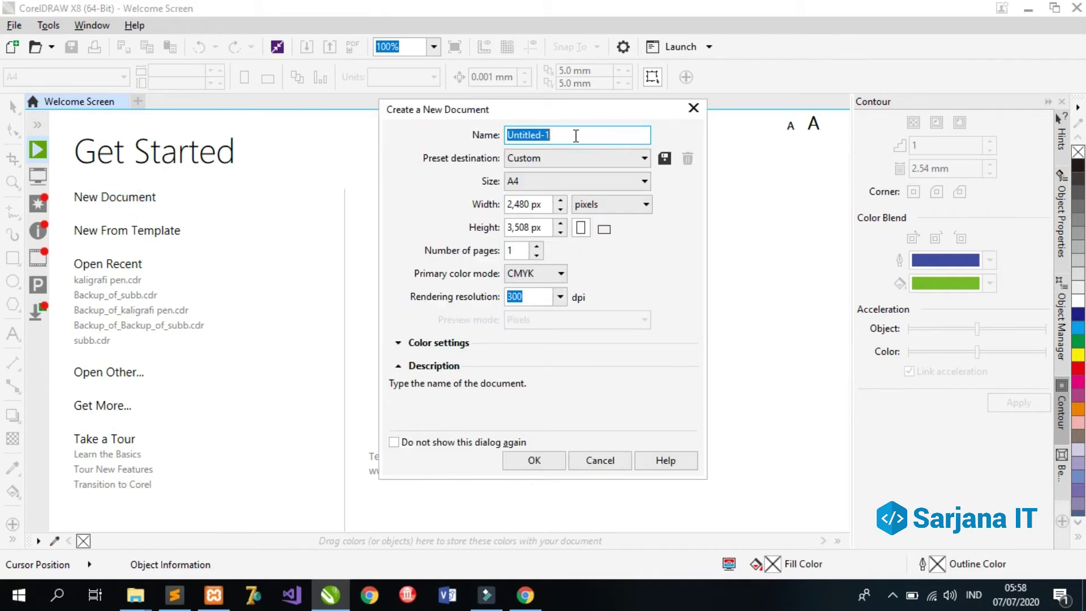
type("melingkar")
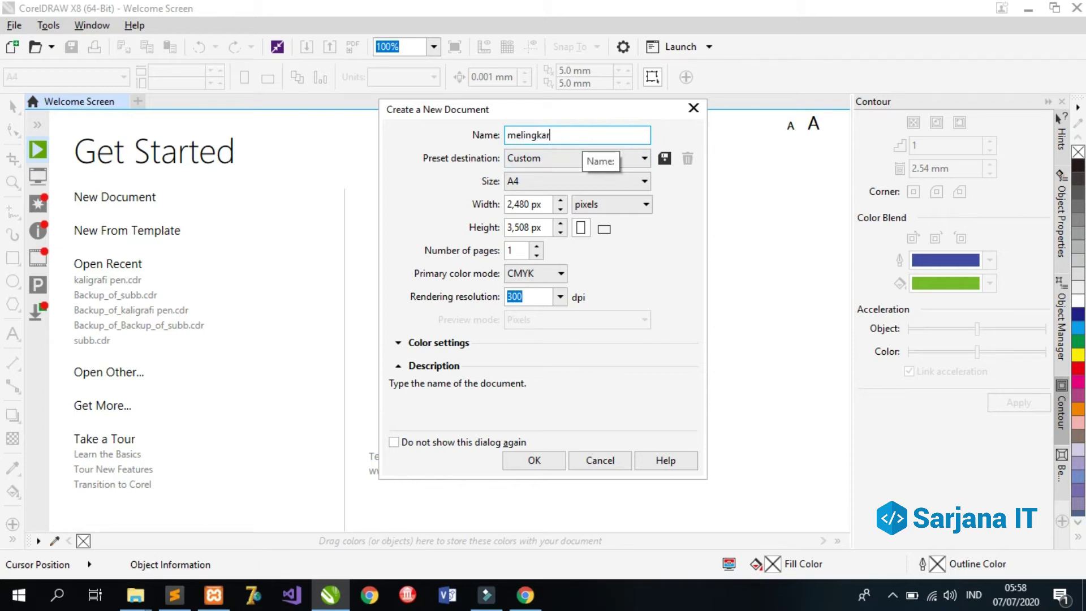
left_click(507, 135)
type("teks")
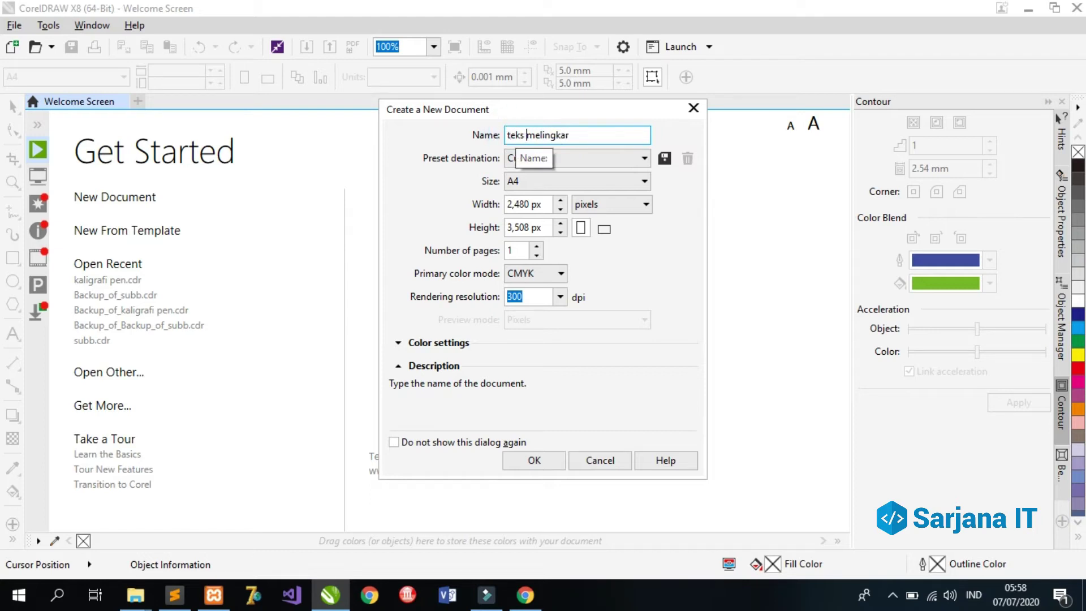
left_click(516, 462)
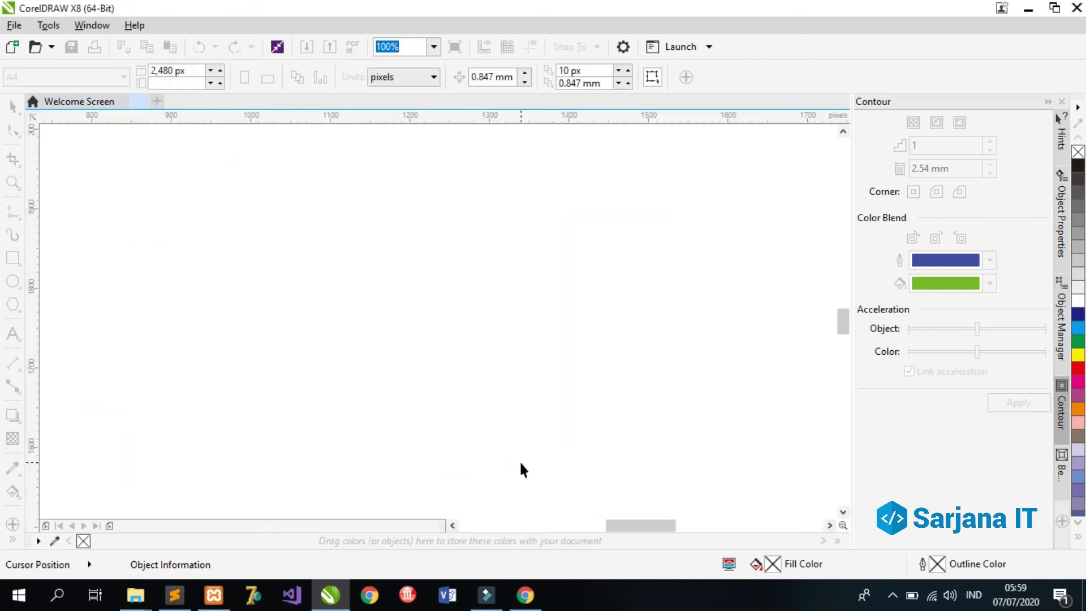
scroll(848, 316, "down", 2)
scroll(846, 316, "down", 3)
scroll(843, 314, "down", 2)
scroll(842, 347, "up", 1)
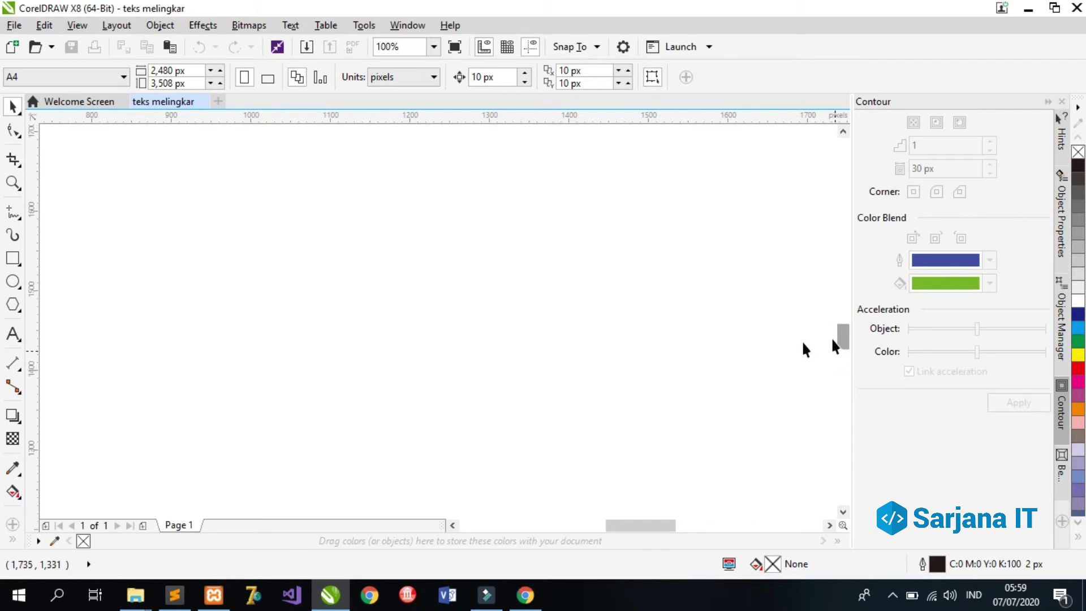
- Add the text line 'KOMUNITAS SEPEDA LIPAT YOGYAKARTA' in Arial on the page
left_click(13, 335)
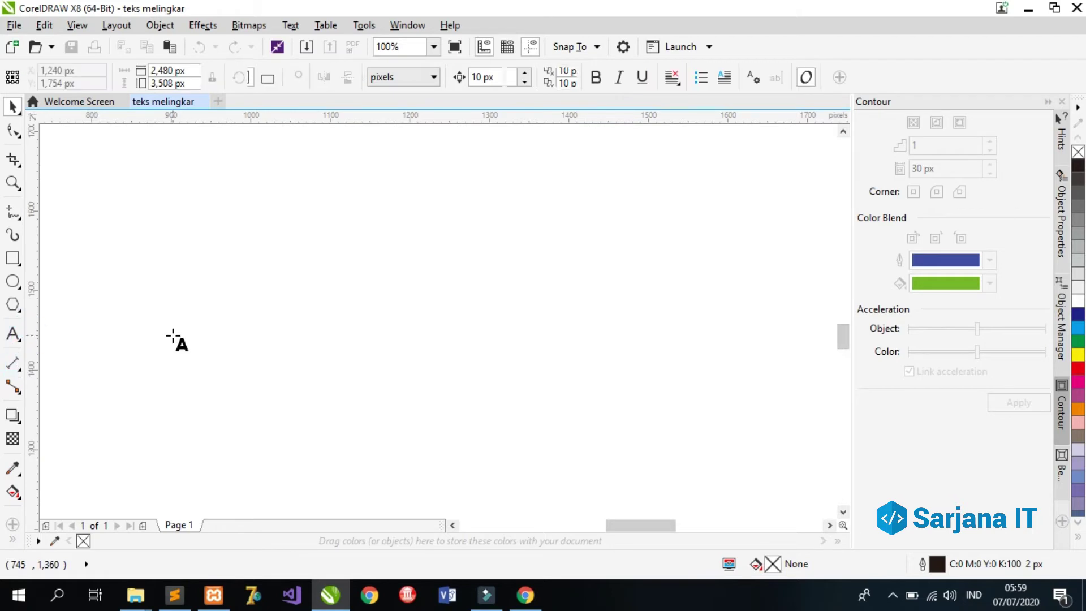
left_click(172, 334)
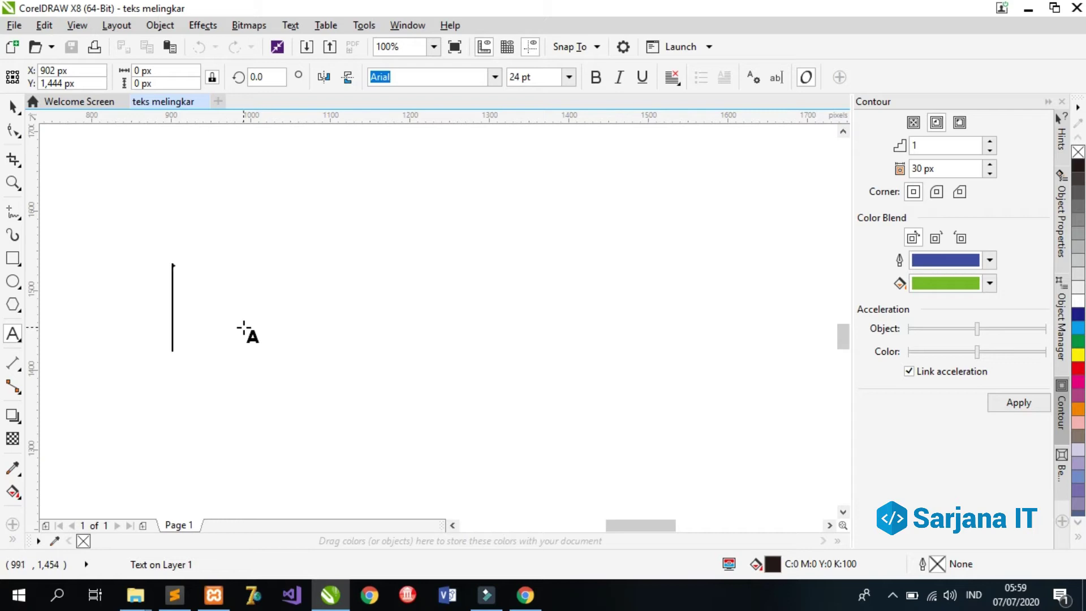
type("K")
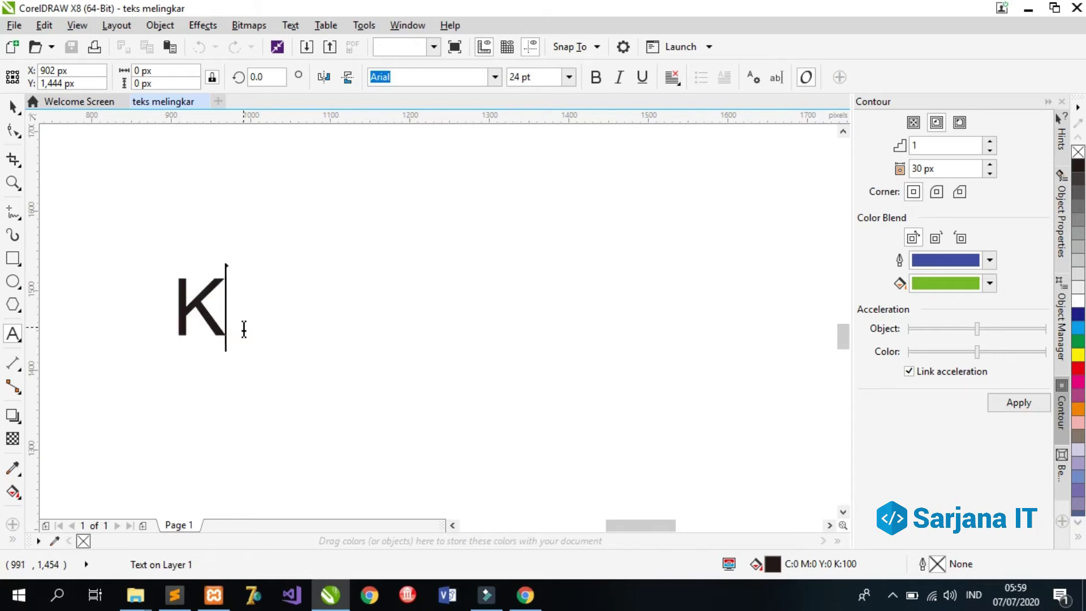
type("OMUNITA")
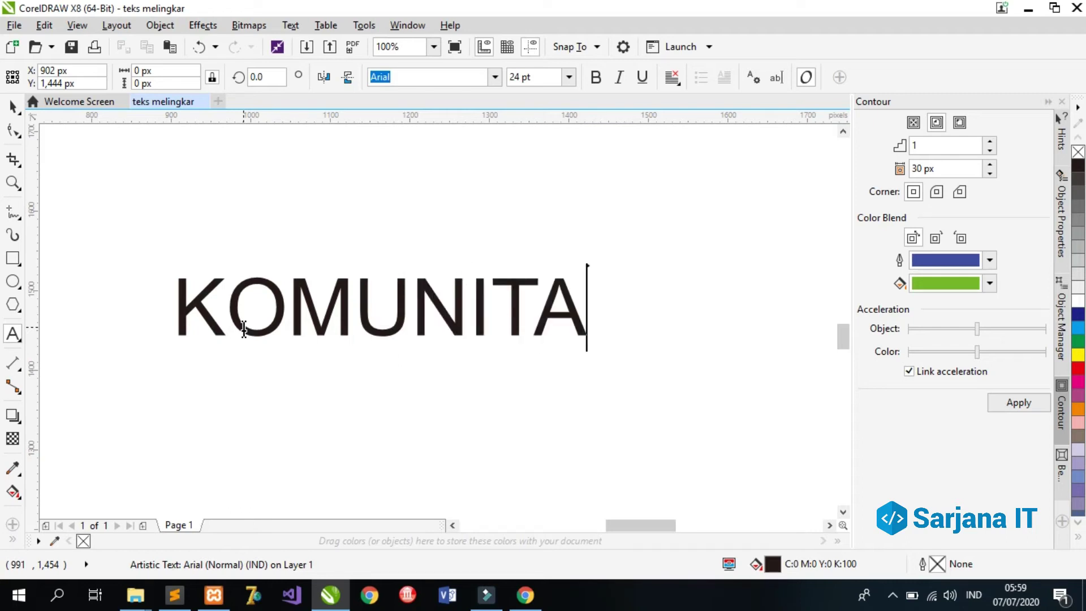
type("S SEPEDA")
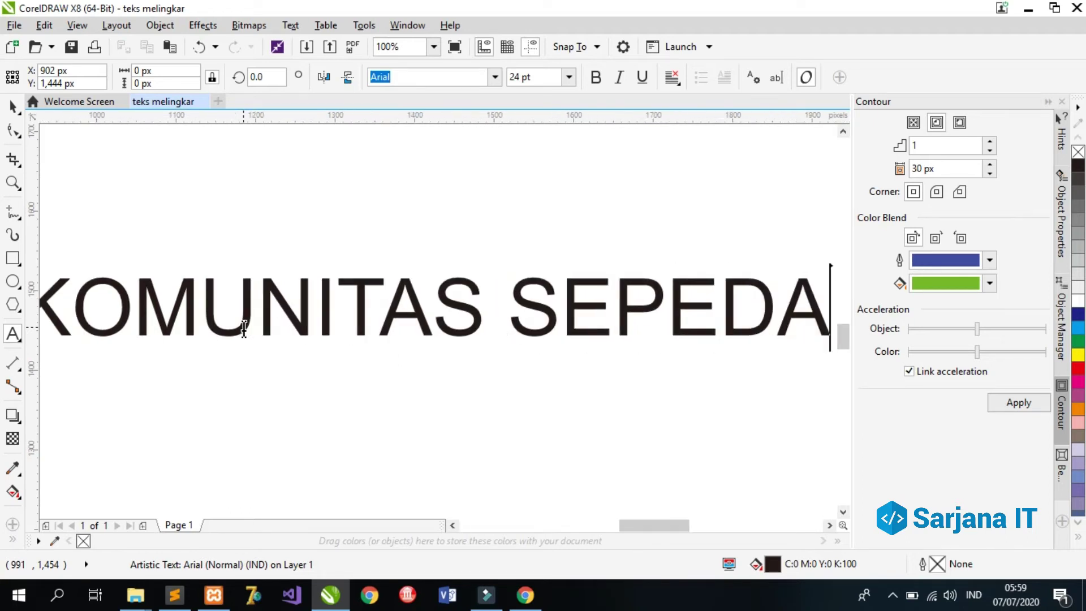
type(" LIPAT YOGYAKAR")
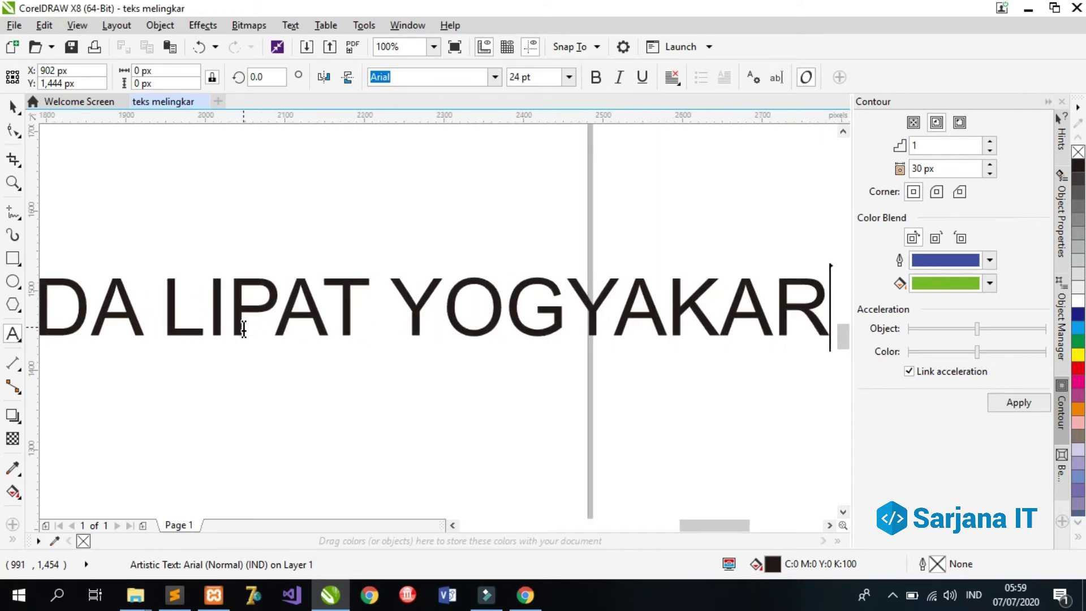
type("TA")
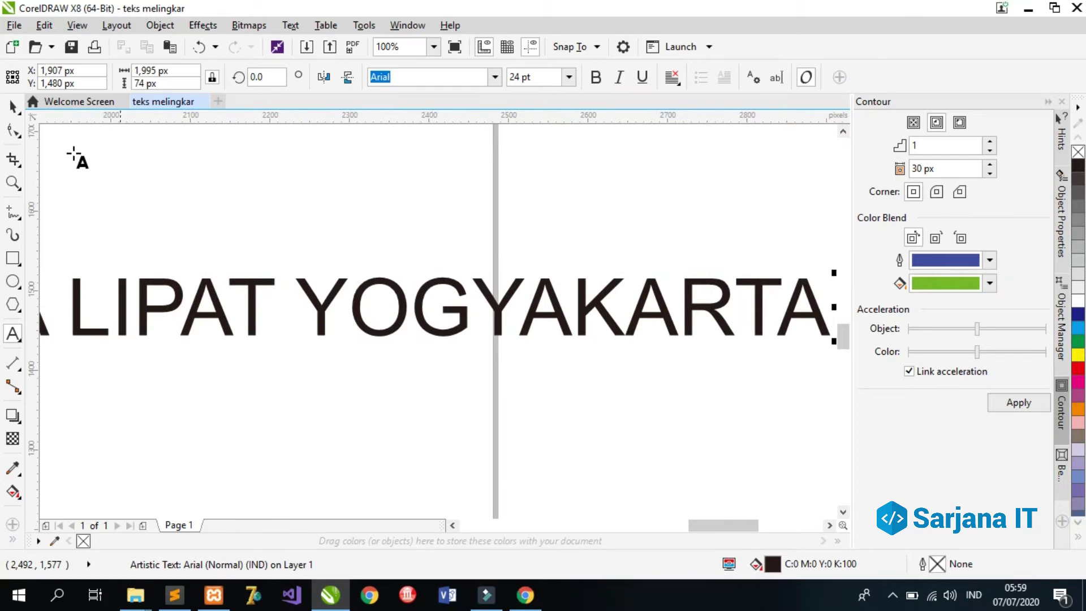
- Zoom the view out to 50% and reselect the text line with the Pick tool
left_click(14, 107)
left_click(12, 107)
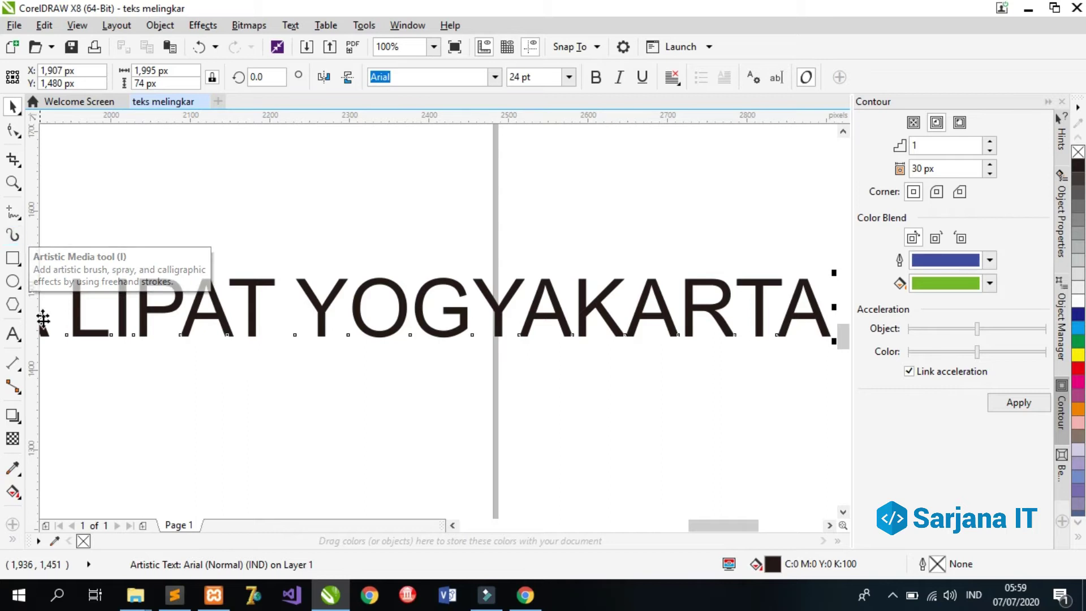
left_click(247, 232)
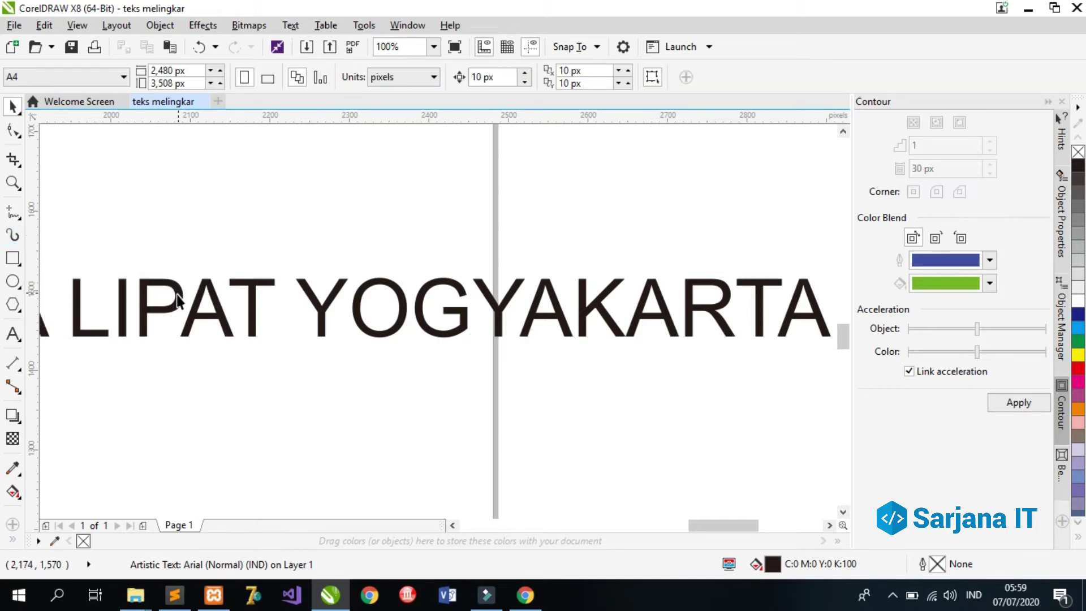
left_click(17, 191)
right_click(20, 193)
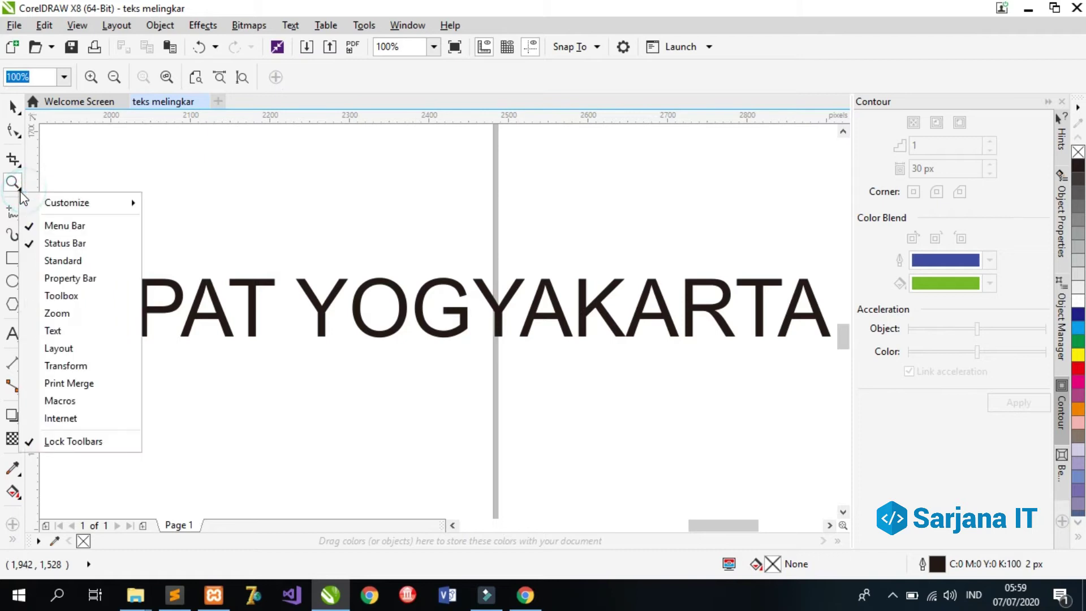
left_click(116, 77)
left_click(116, 78)
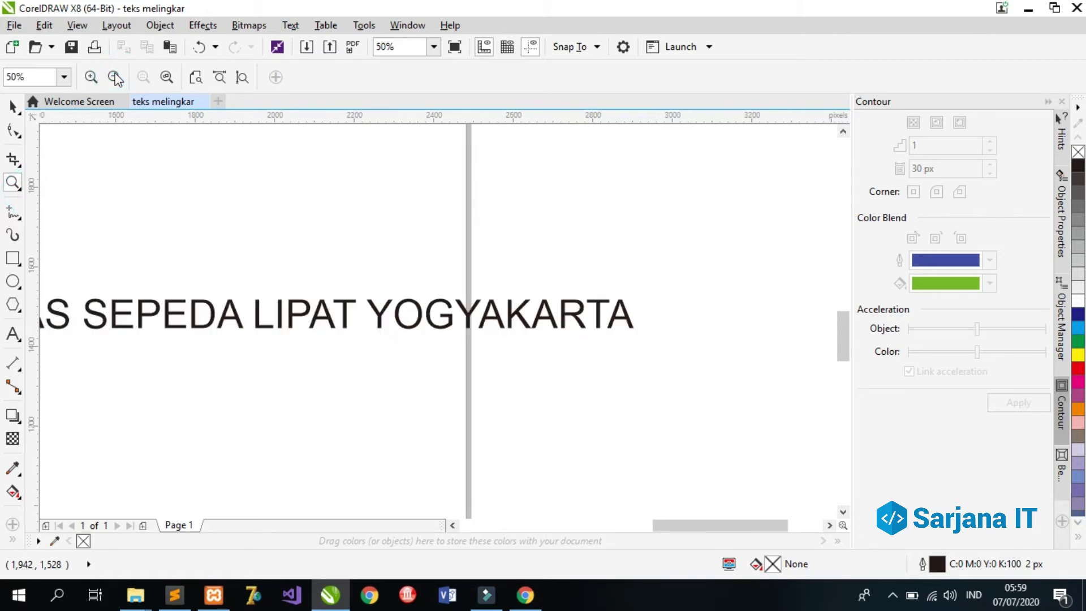
left_click_drag(667, 525, 626, 528)
left_click(13, 106)
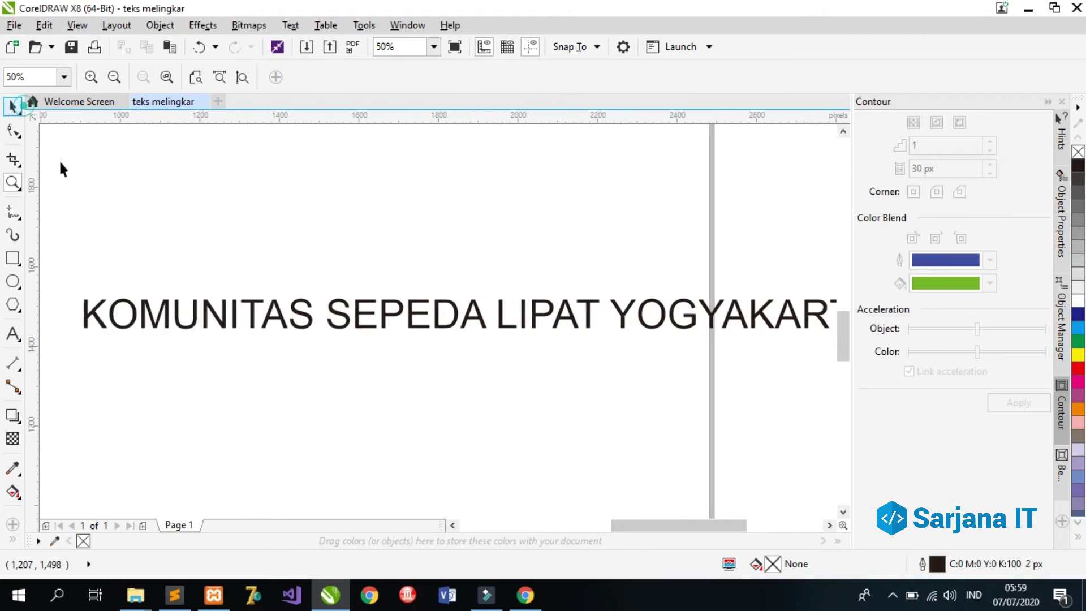
left_click(386, 321)
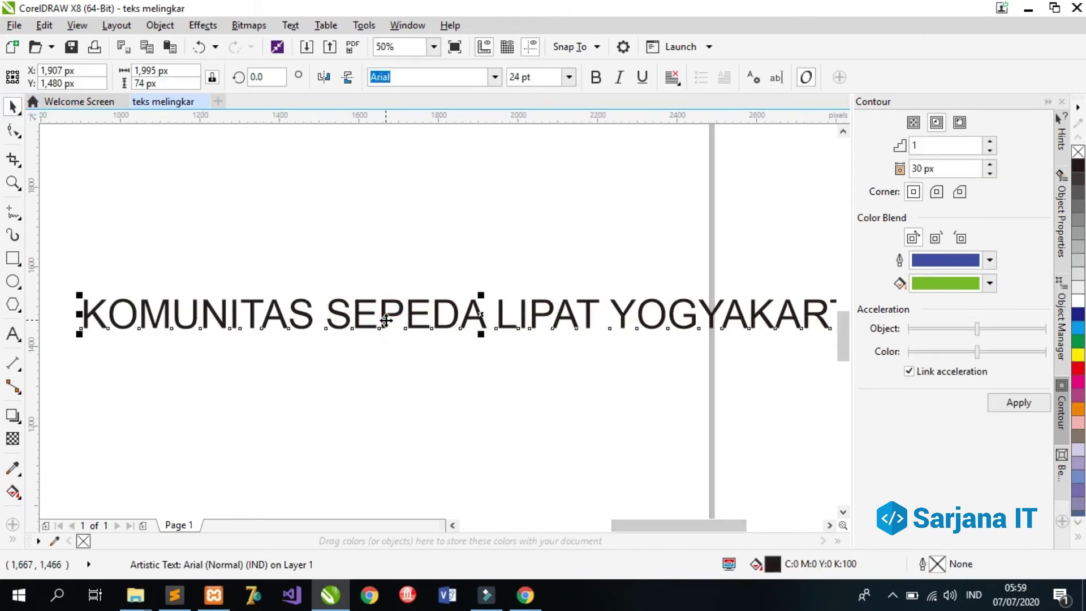
- Shift the text slightly left and change its font to Arial Bold
left_click_drag(476, 319, 410, 317)
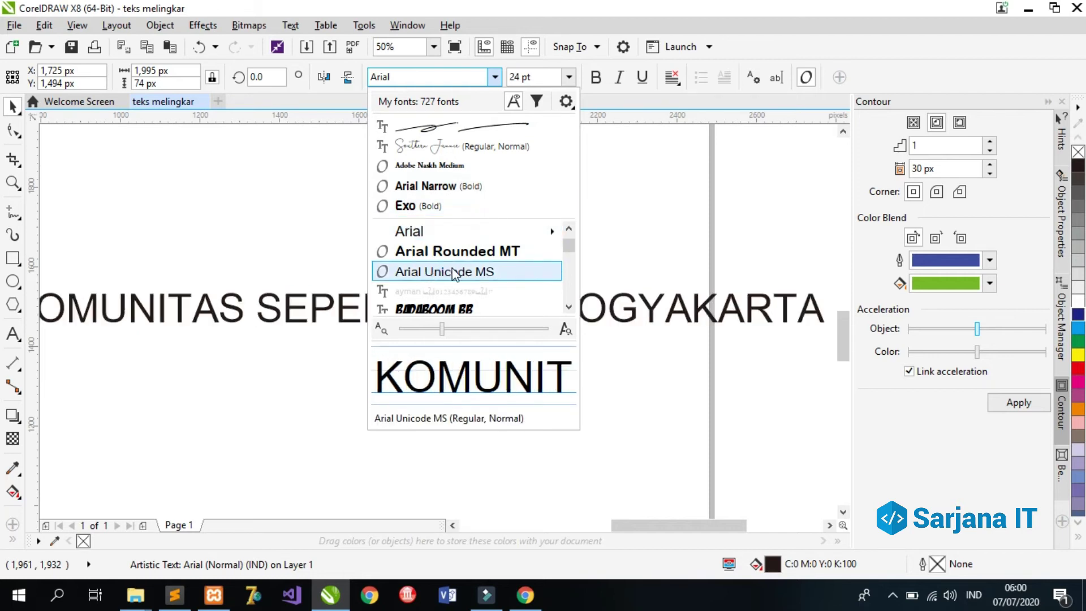
scroll(571, 246, "down", 5)
scroll(571, 248, "down", 8)
scroll(570, 250, "down", 3)
mouse_move(570, 256)
left_mouse_down()
mouse_move(572, 235)
mouse_move(573, 251)
left_mouse_up()
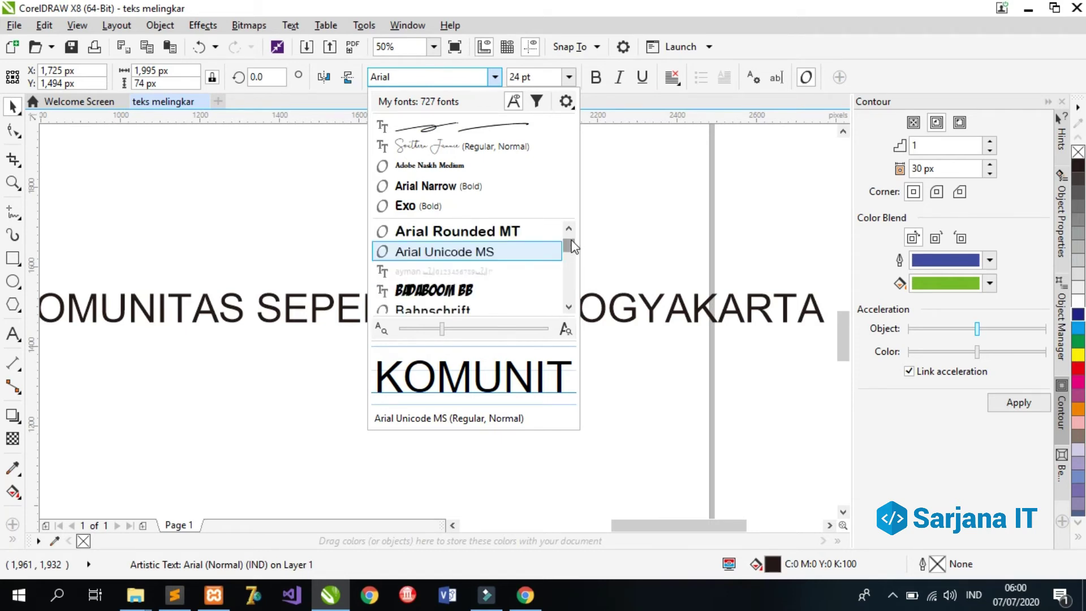
left_click(569, 230)
left_click(569, 230)
mouse_move(464, 270)
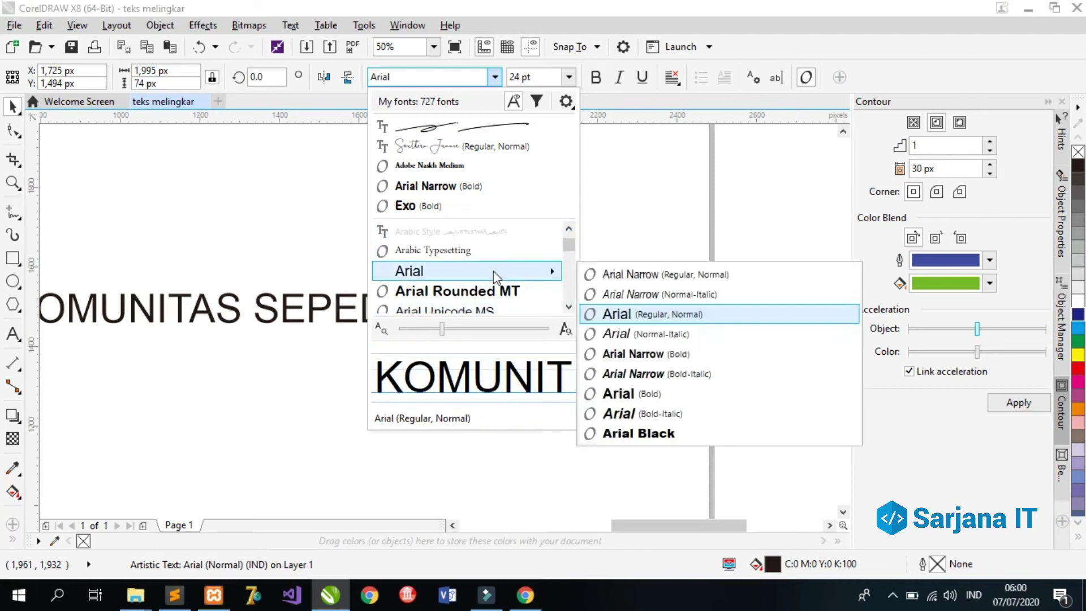
left_click(617, 395)
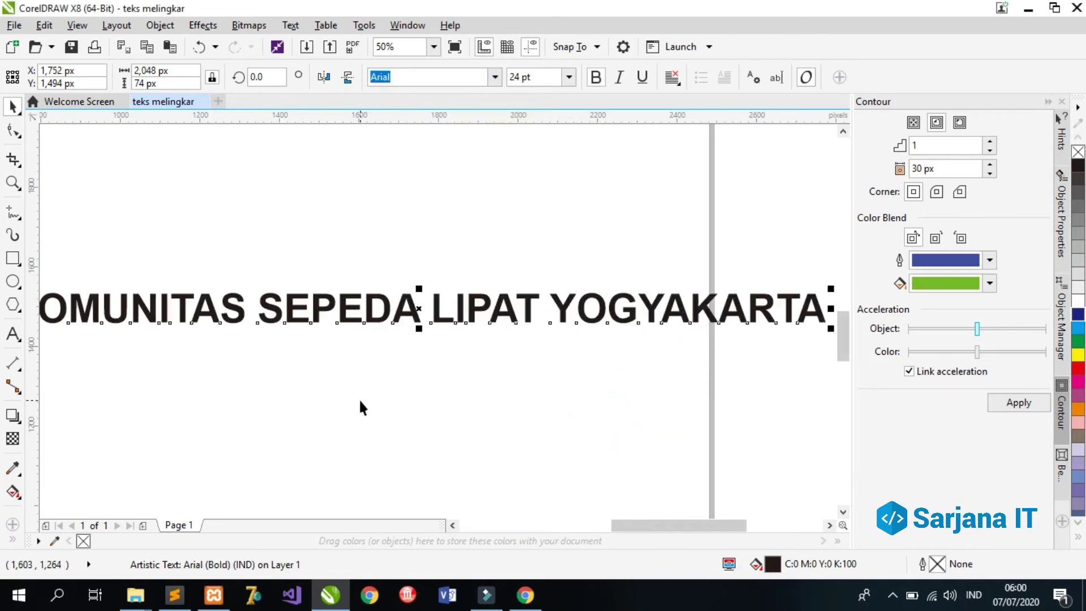
- Scale the bold text down to about 12.6 pt and move it right toward the page centre
left_click(358, 398)
left_click(476, 309)
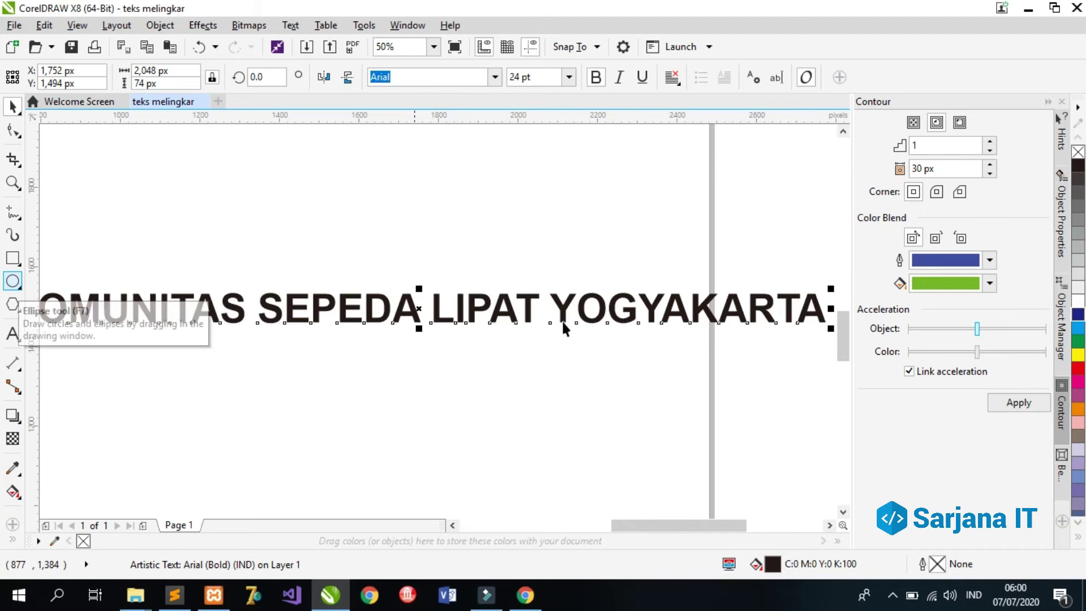
left_click_drag(830, 289, 727, 303)
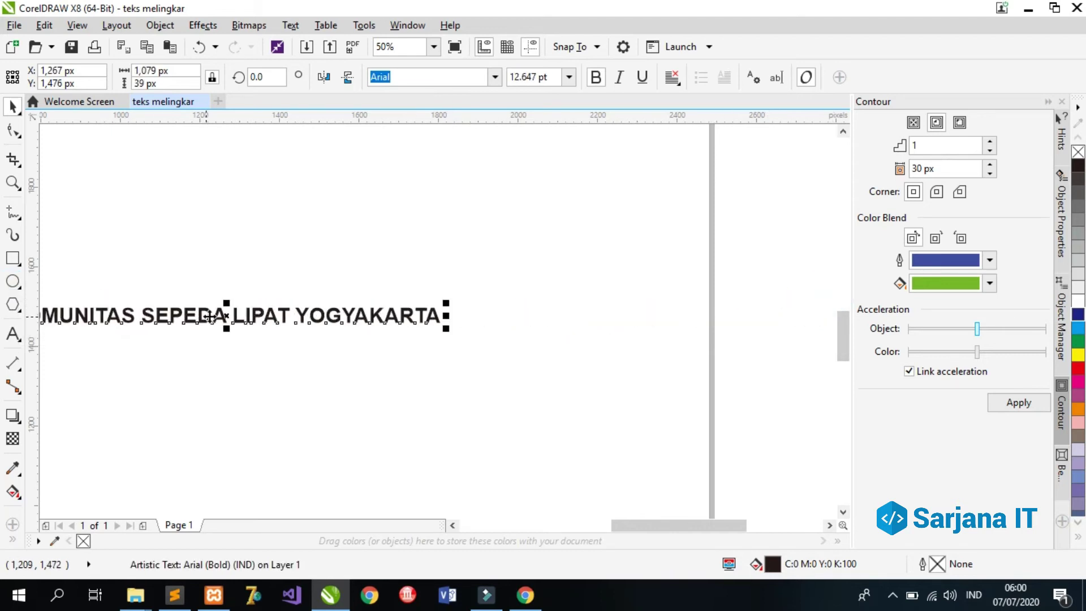
mouse_move(250, 319)
left_mouse_down()
mouse_move(400, 315)
mouse_move(405, 375)
left_mouse_up()
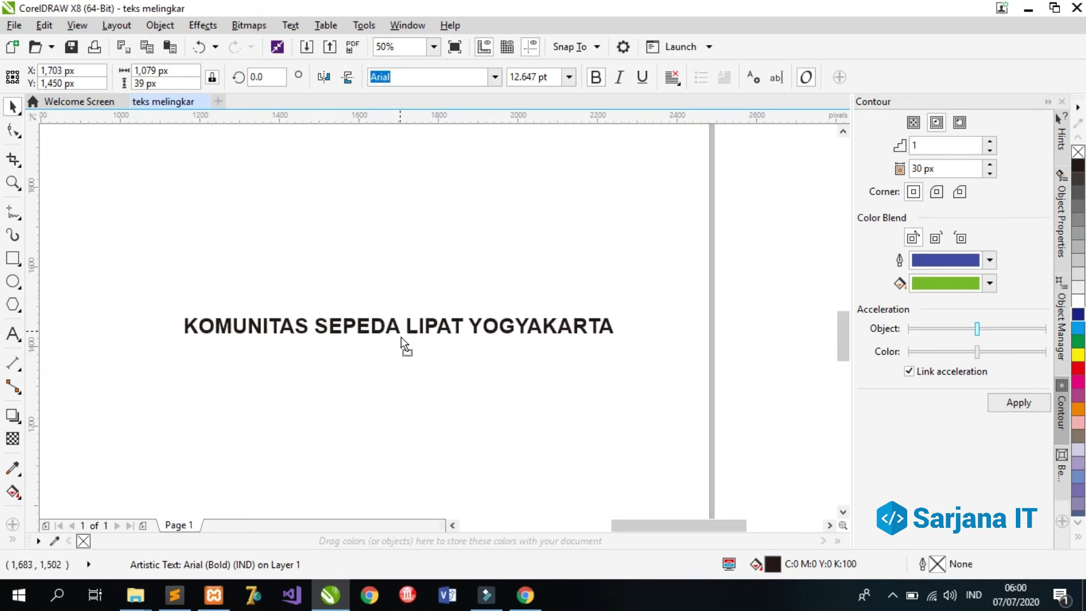
- Draw a circle over the left part of the text with the Ellipse tool
left_click(49, 276)
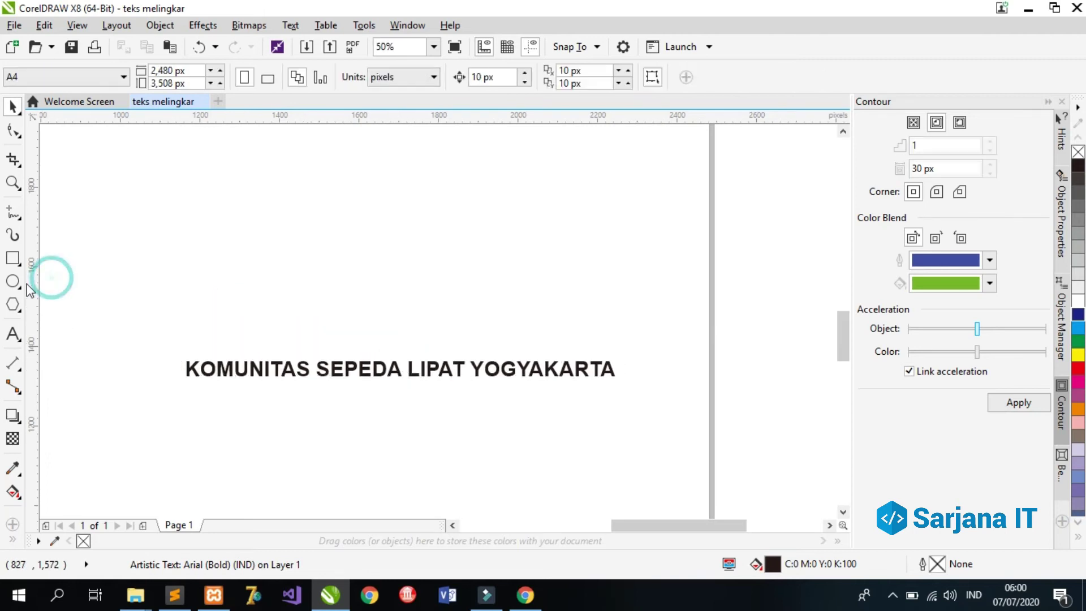
left_click(13, 281)
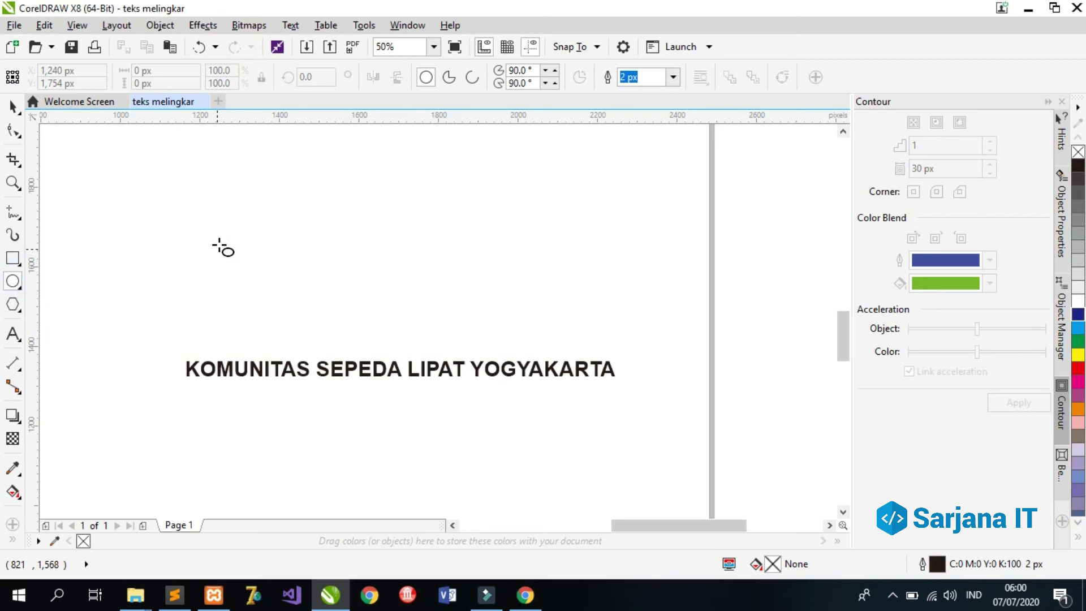
left_click_drag(202, 210, 378, 374)
- Move the circle down and left, and raise the text line above it
left_click(12, 106)
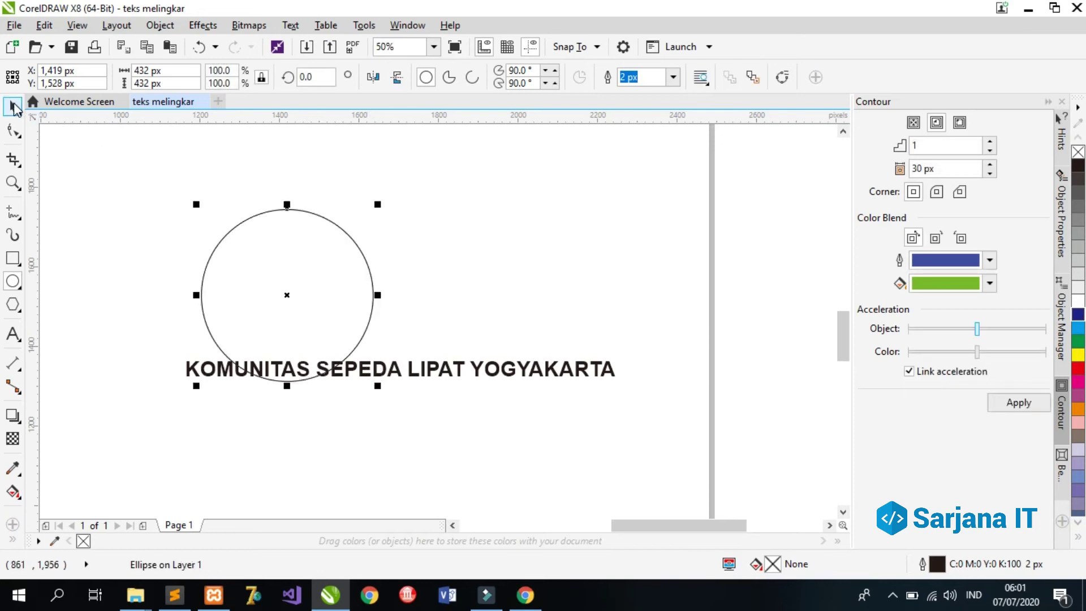
mouse_move(284, 298)
left_mouse_down()
mouse_move(244, 289)
mouse_move(491, 260)
left_mouse_up()
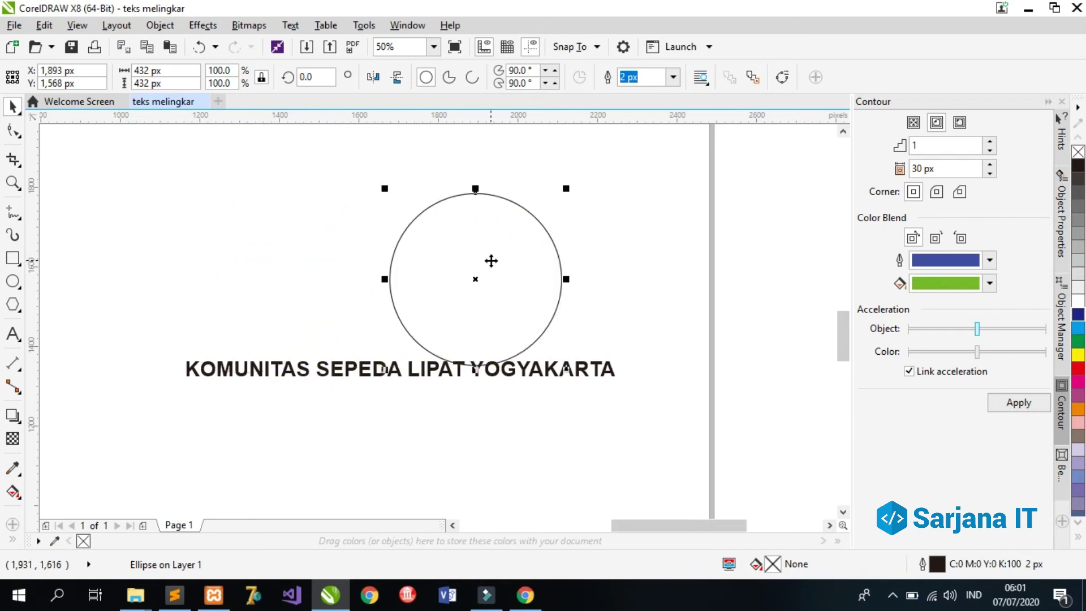
left_click_drag(487, 268, 328, 340)
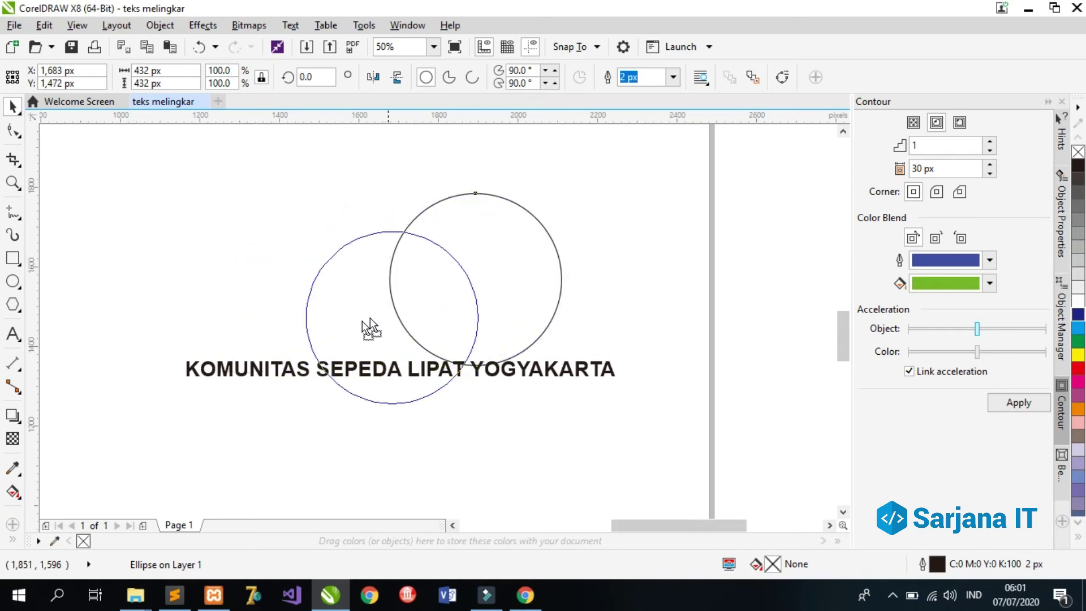
left_click_drag(431, 368, 468, 227)
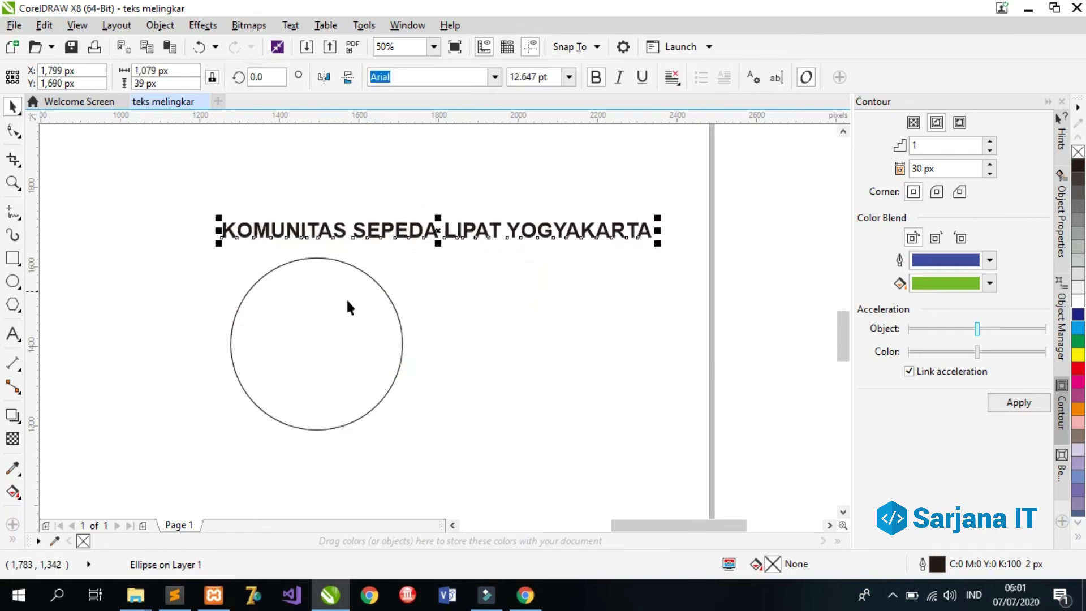
- Fit the bold text to the circle with Text > Fit Text to Path, enlarging it to about 12.85 pt
left_click(454, 252)
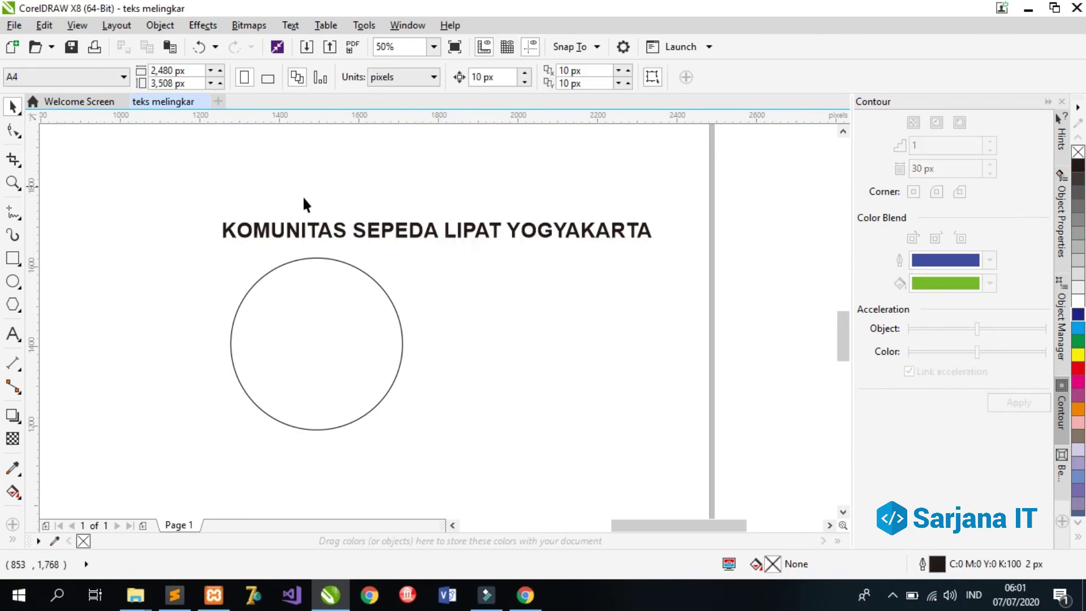
left_click(480, 231)
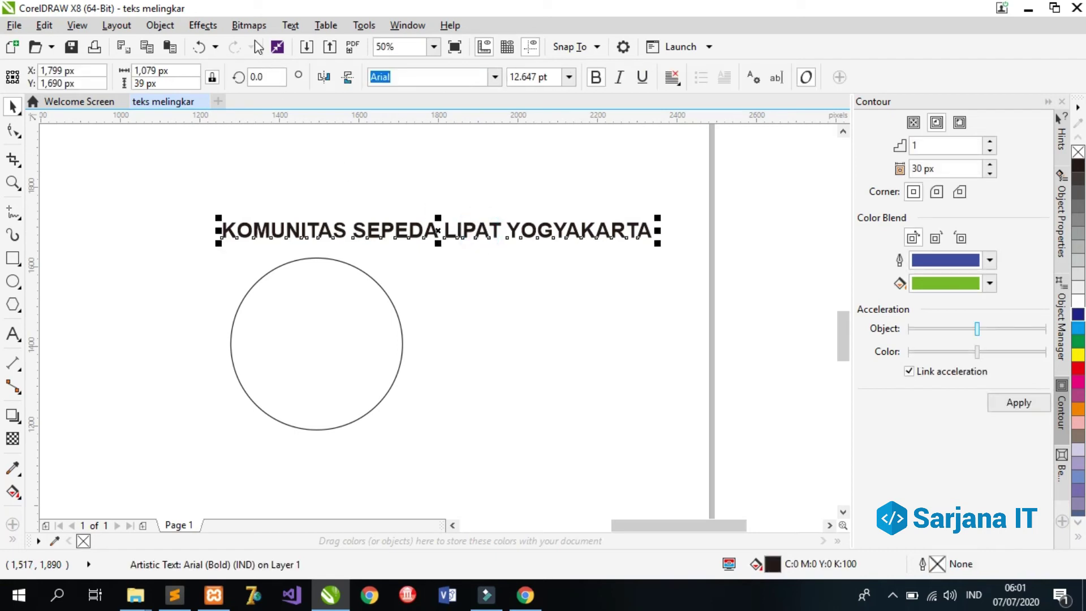
left_click(290, 26)
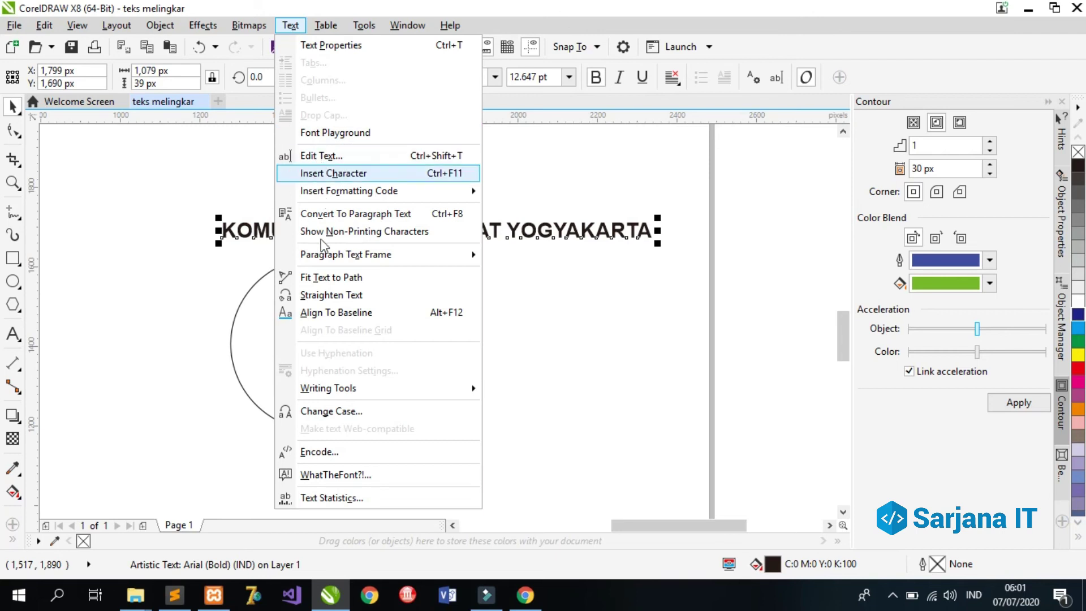
left_click(315, 277)
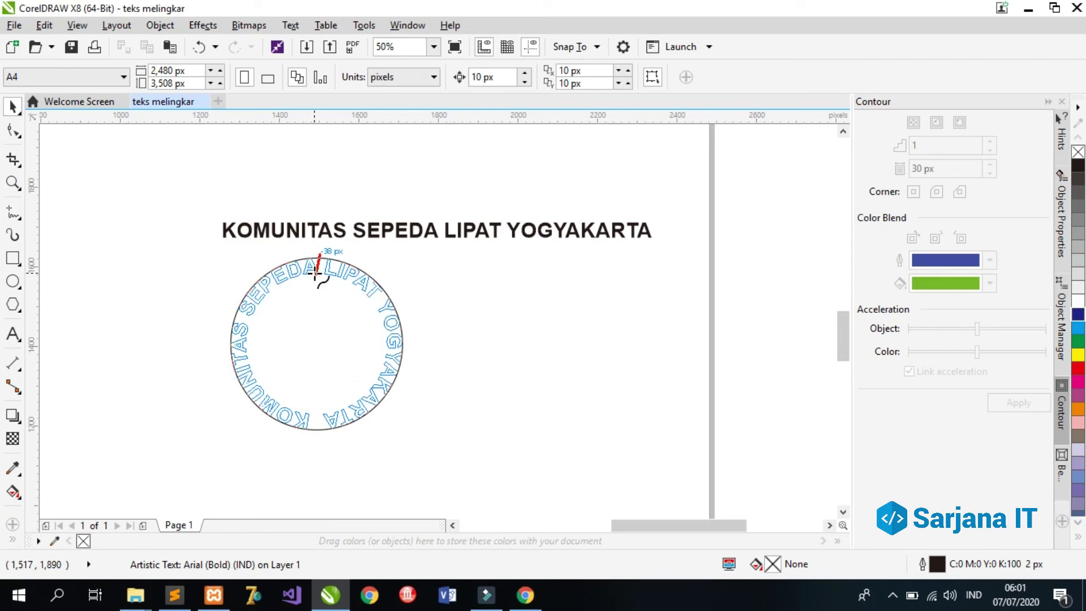
left_click(315, 272)
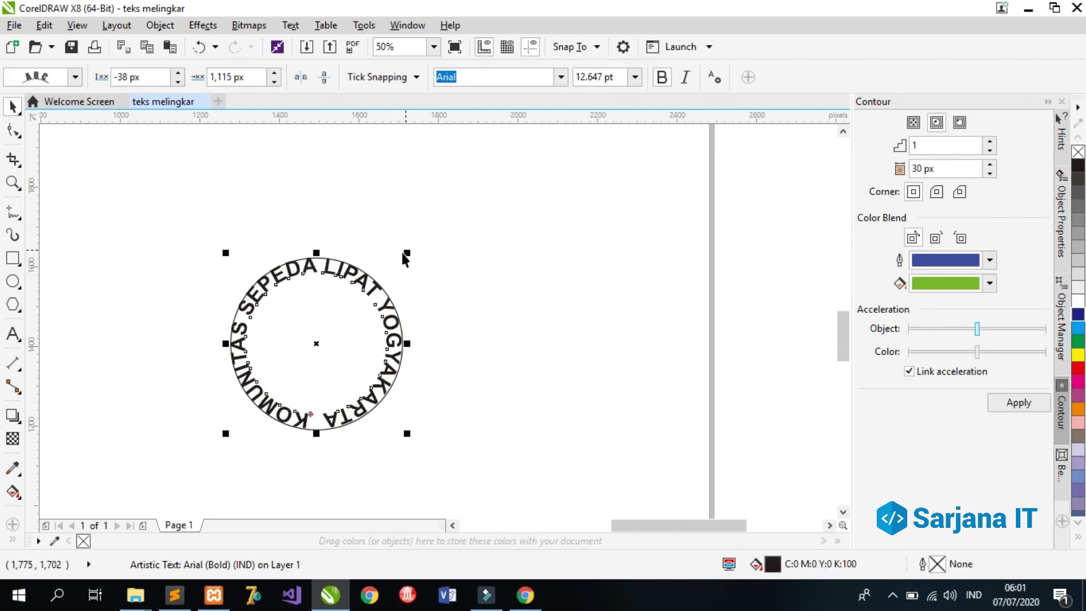
mouse_move(406, 253)
left_mouse_down()
mouse_move(429, 222)
mouse_move(409, 251)
left_mouse_up()
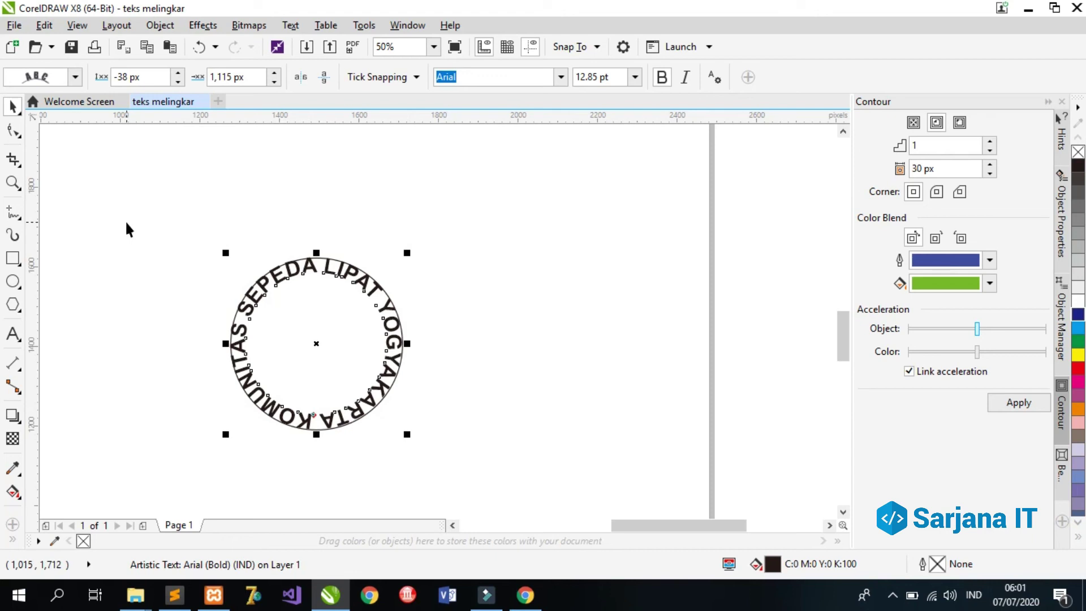
left_click(465, 268)
- Drag the circle and its curved text around until it rests slightly right and higher
left_click(355, 308)
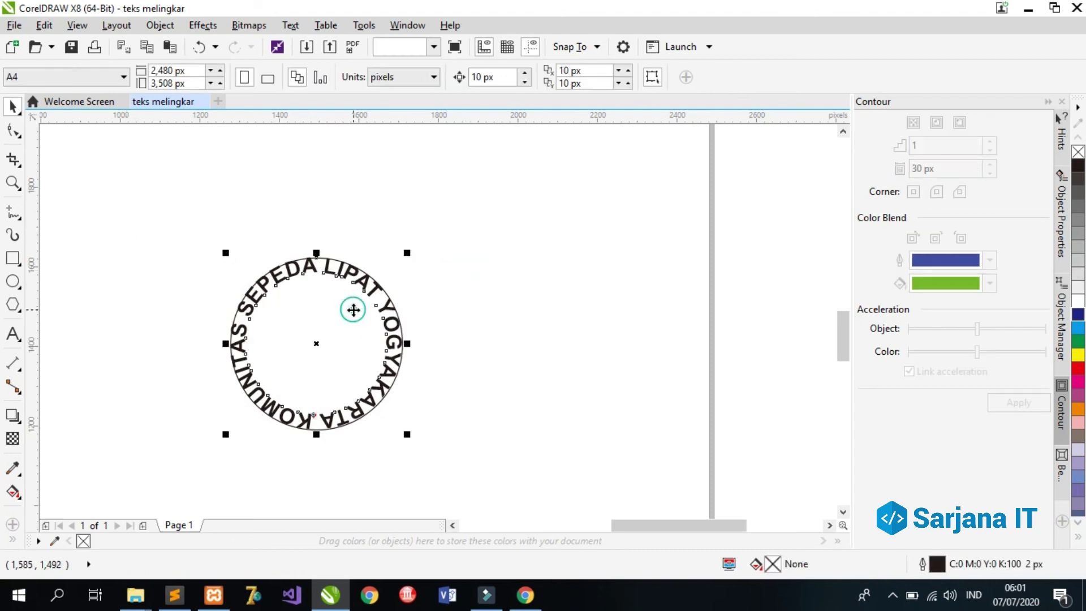
left_click_drag(339, 300, 497, 226)
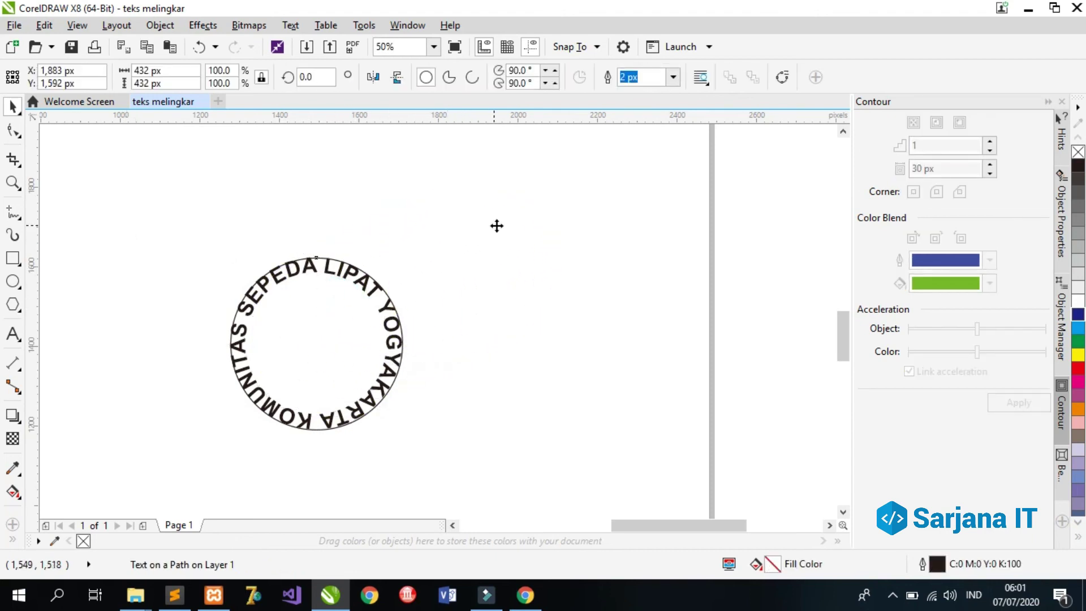
mouse_move(486, 244)
left_mouse_down()
mouse_move(351, 283)
mouse_move(281, 288)
left_mouse_up()
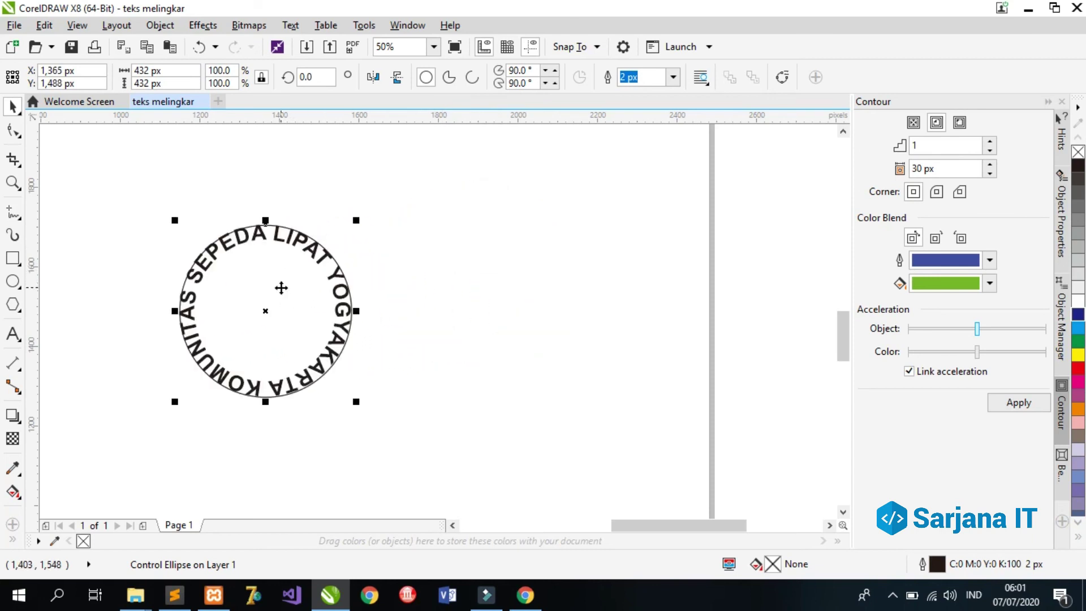
left_click(417, 252)
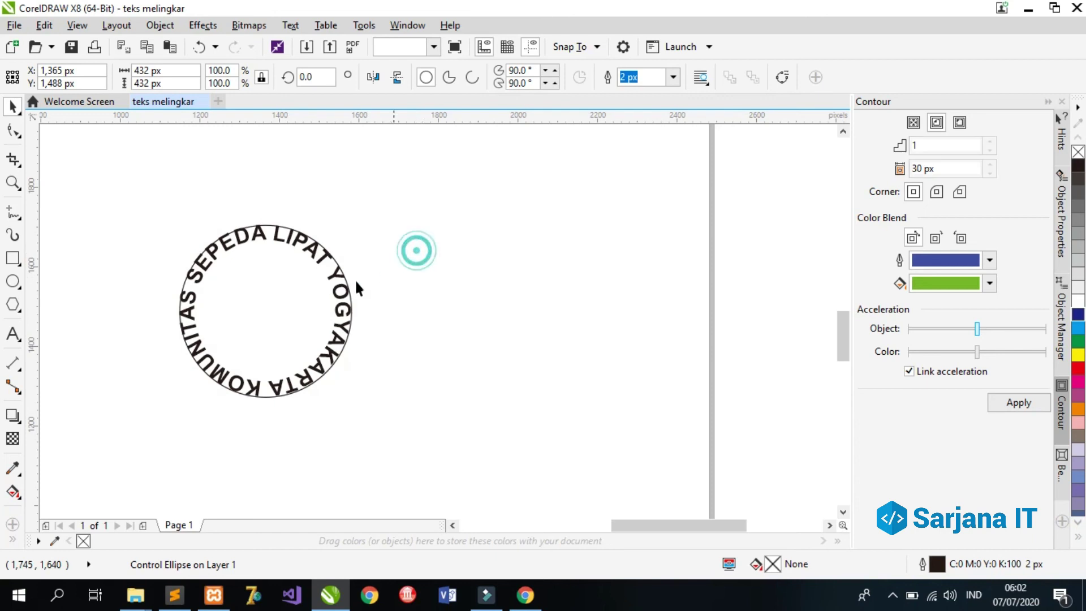
left_click(333, 284)
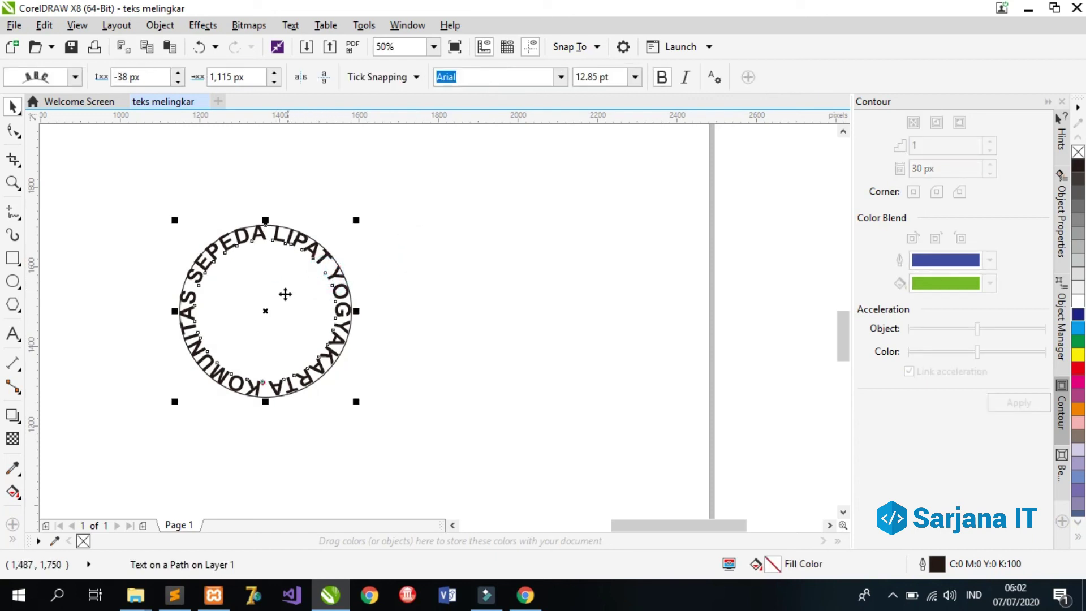
left_click_drag(285, 300, 365, 312)
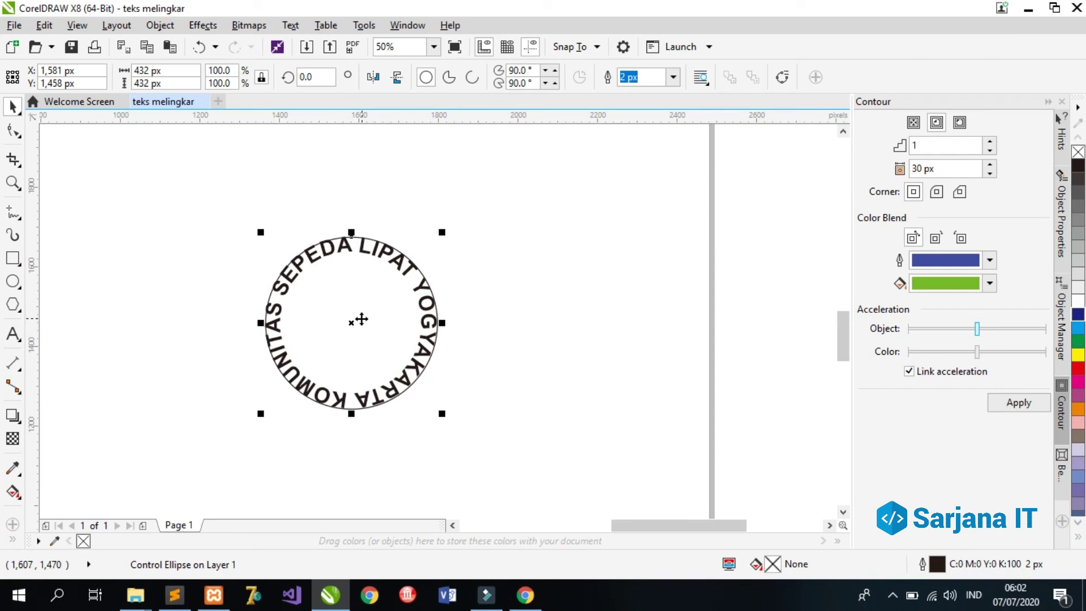
left_click(361, 314)
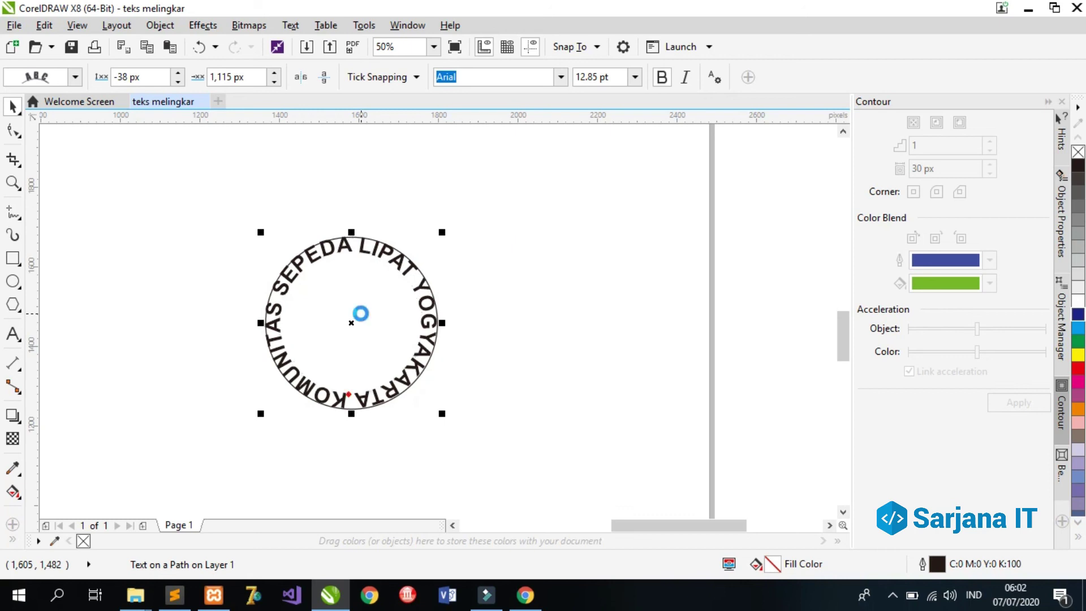
left_click(473, 266)
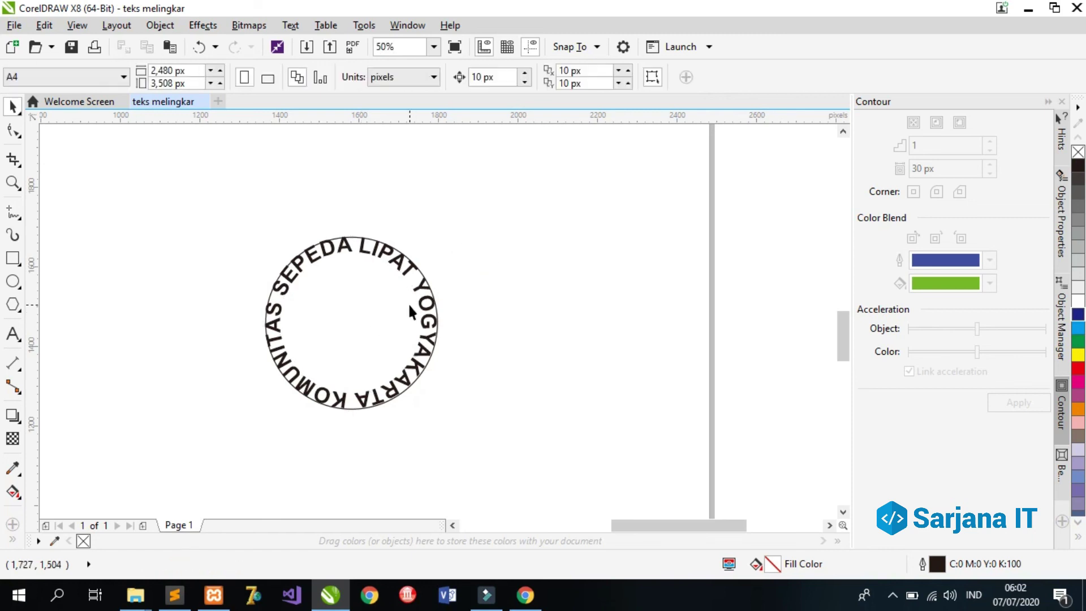
- Pull the curved text right off its circle, move the empty circle left, and nudge the text into place
left_click(410, 303)
left_click(419, 291)
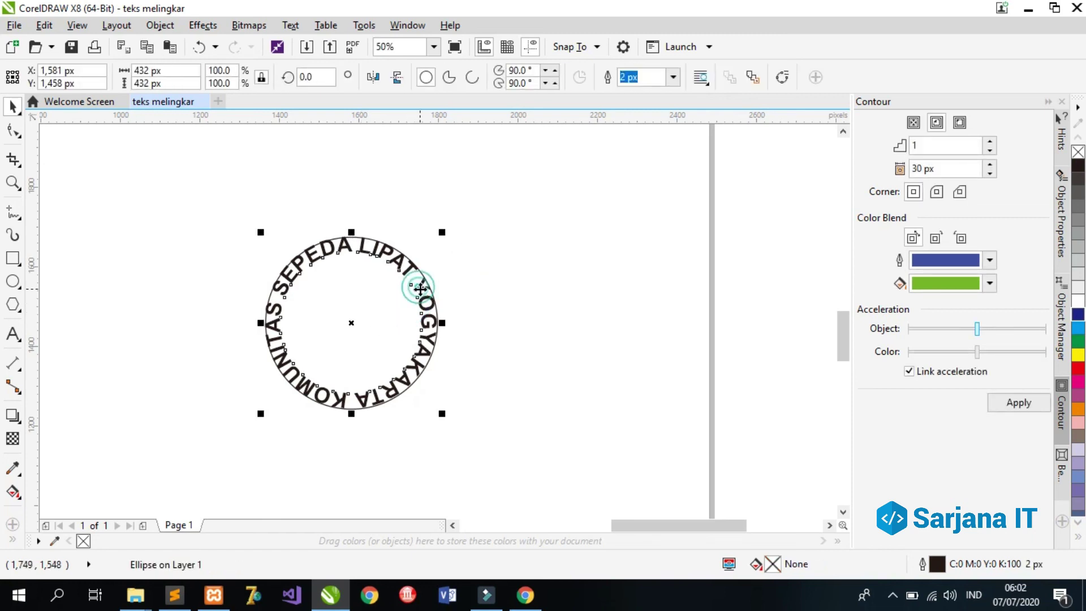
left_click_drag(419, 292, 528, 320)
left_click_drag(327, 339, 224, 338)
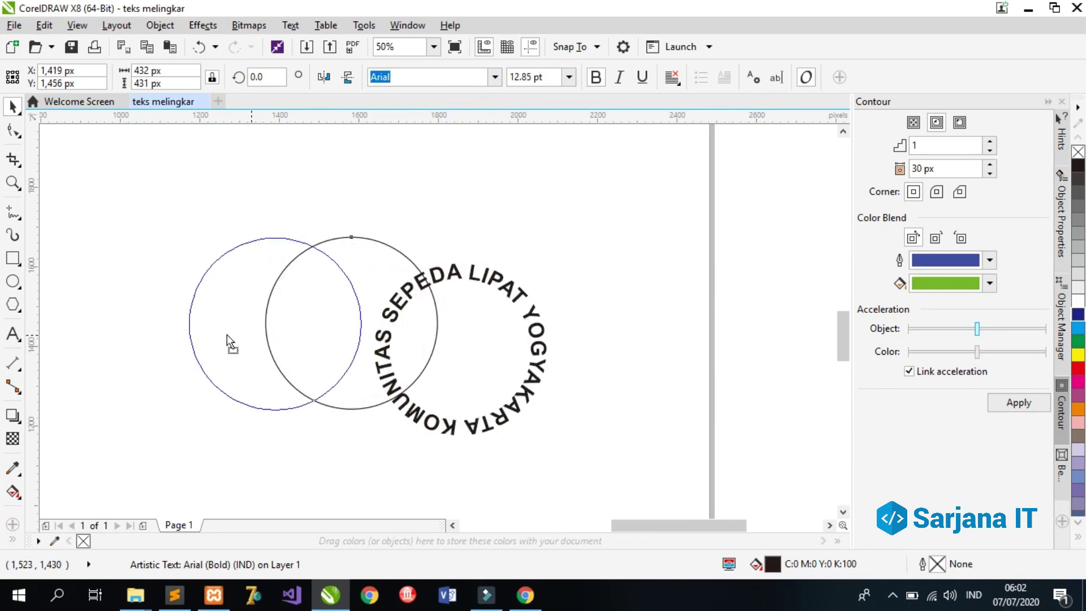
left_click(500, 243)
left_click(457, 274)
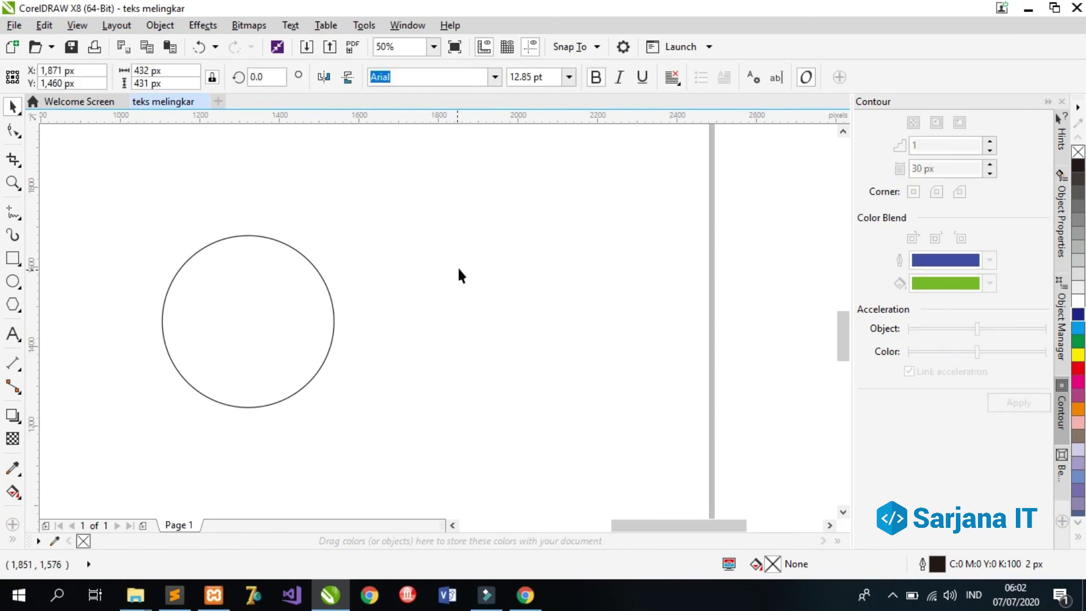
left_click_drag(463, 244, 463, 242)
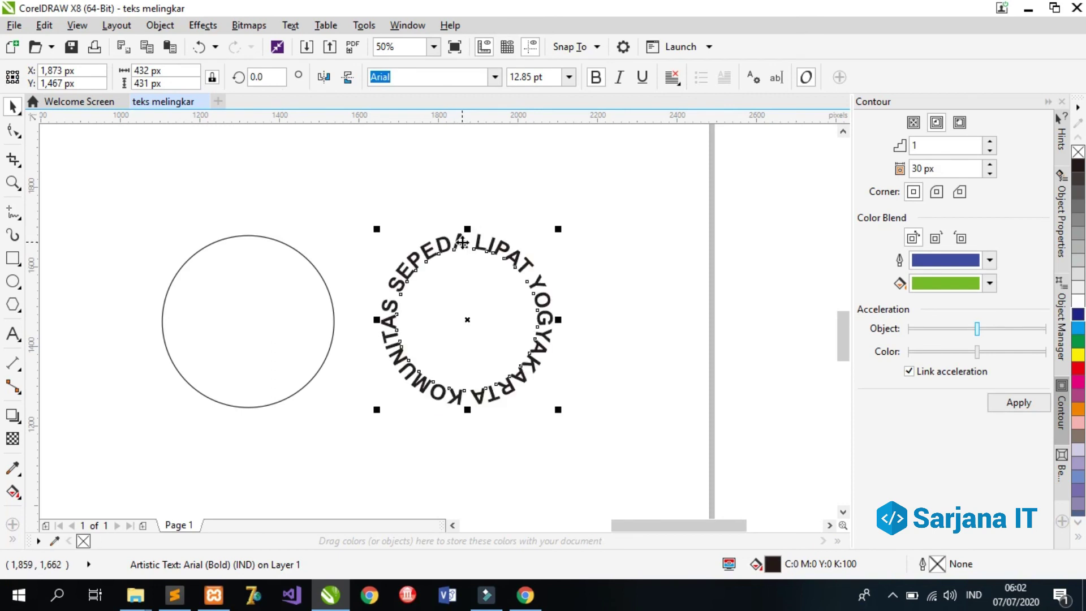
left_click(628, 237)
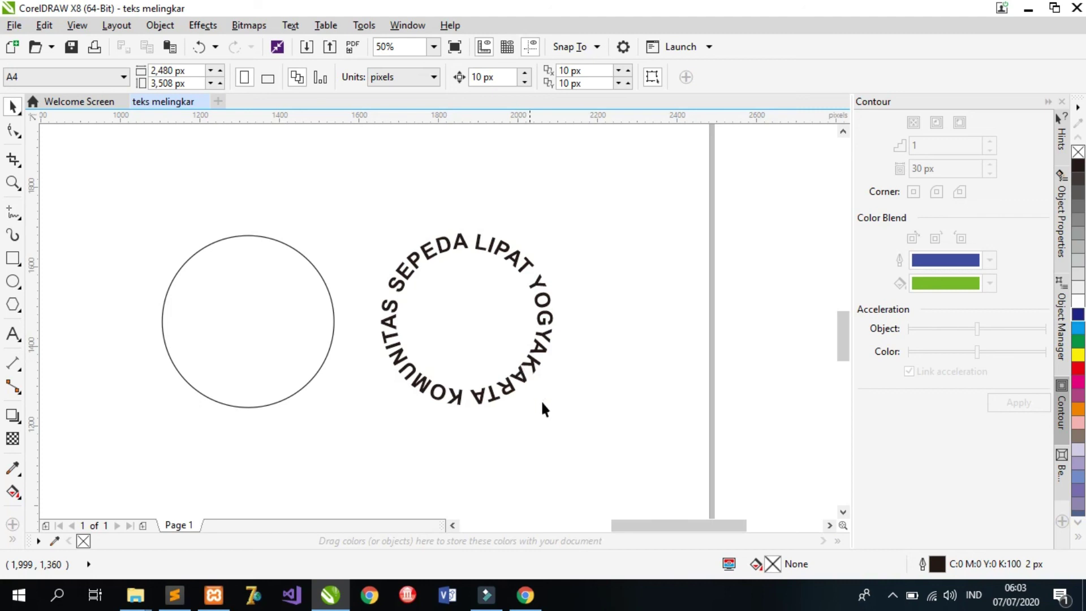
left_click(893, 595)
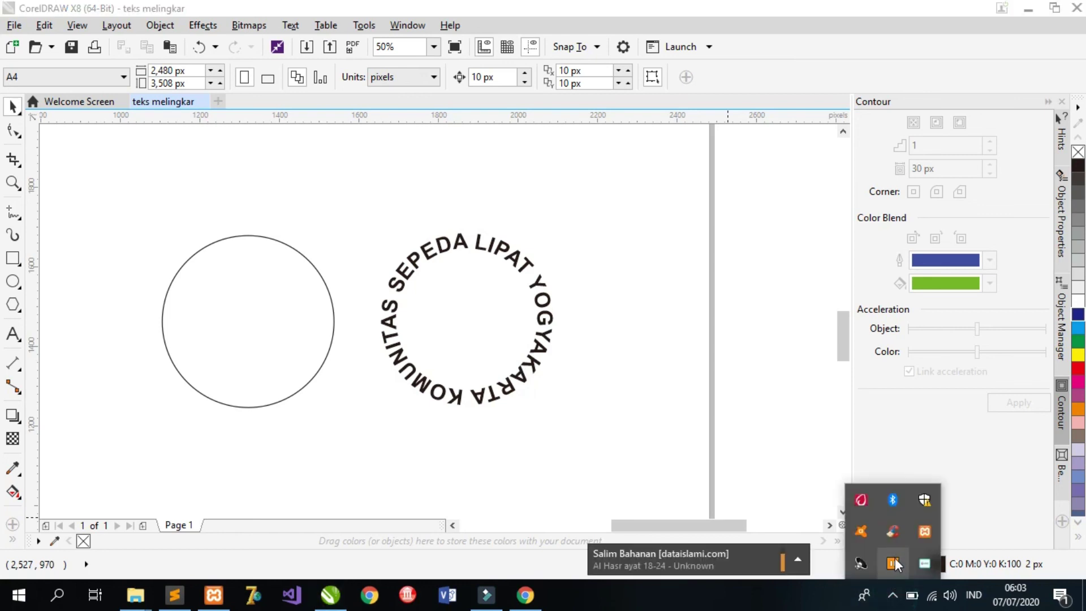
right_click(925, 565)
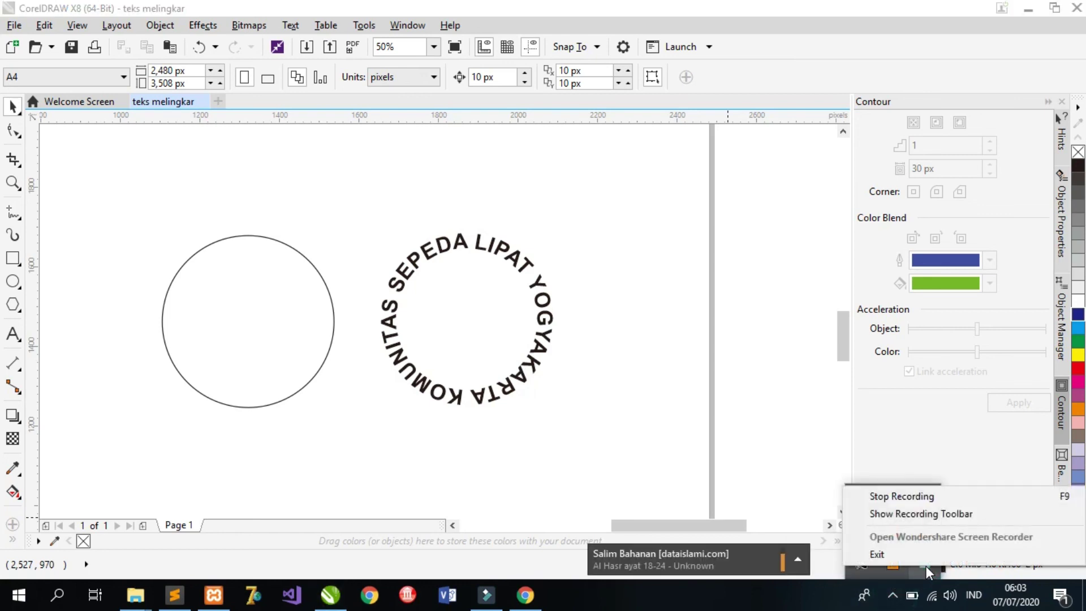